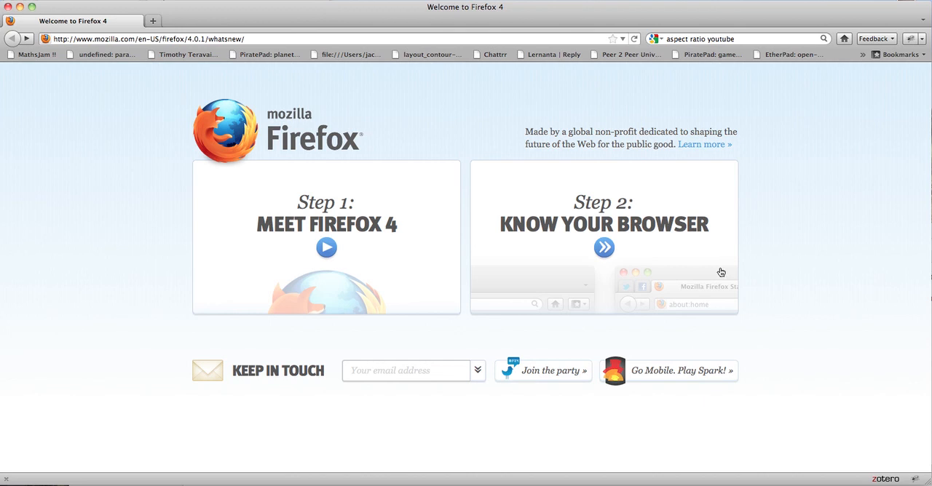
# Search the web for "zotero" and open the Zotero home page from the results.
pyautogui.click(695, 40)
pyautogui.write('zot')
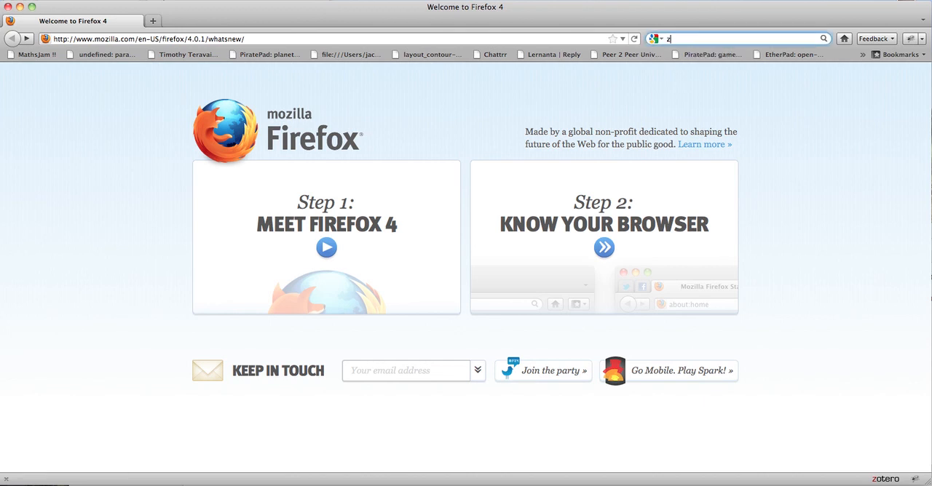
pyautogui.write('ero')
pyautogui.press('Return')
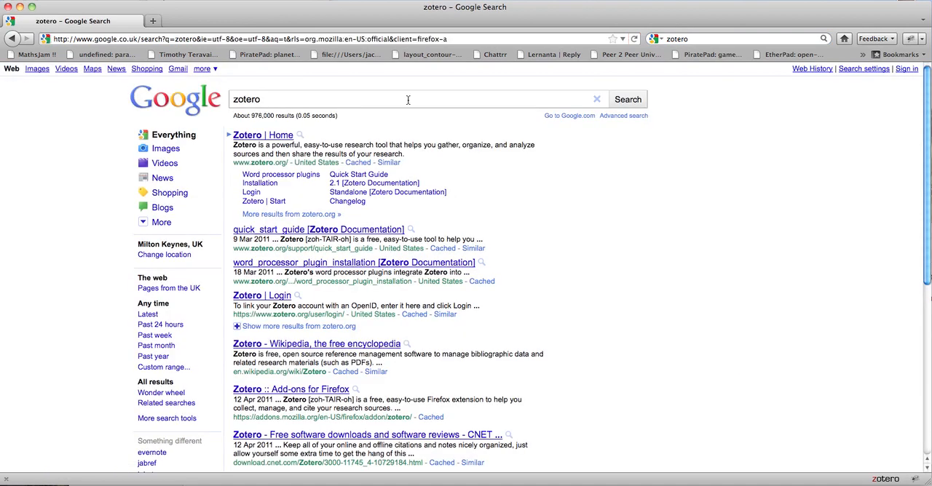
pyautogui.click(271, 137)
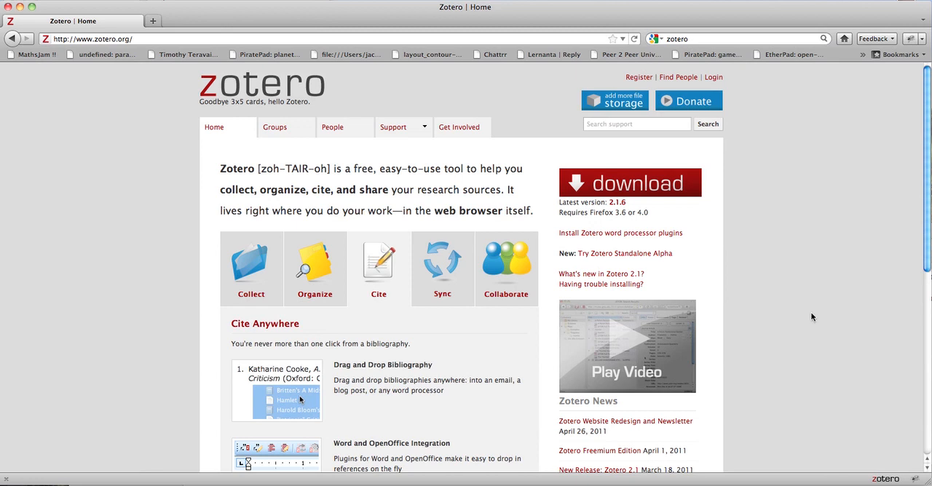
# Go to the Google Scholar site at scholar.google.co.uk.
pyautogui.click(487, 39)
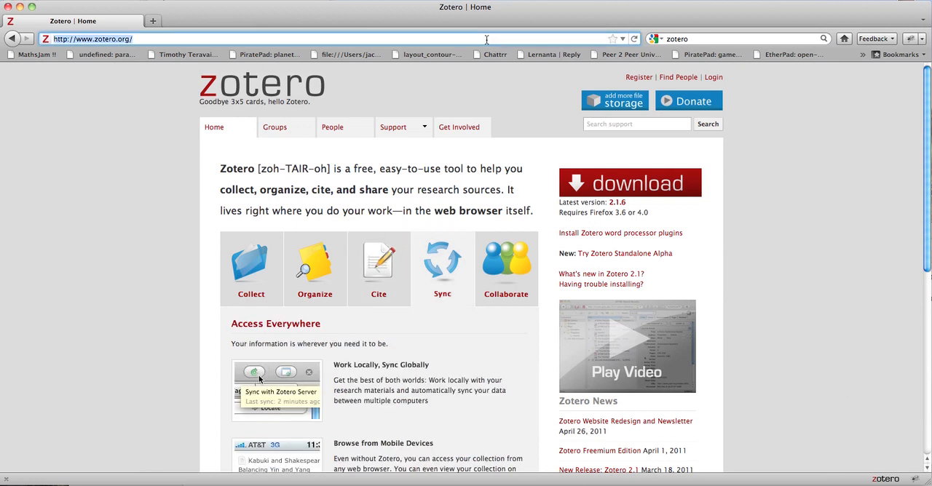
pyautogui.write('scho')
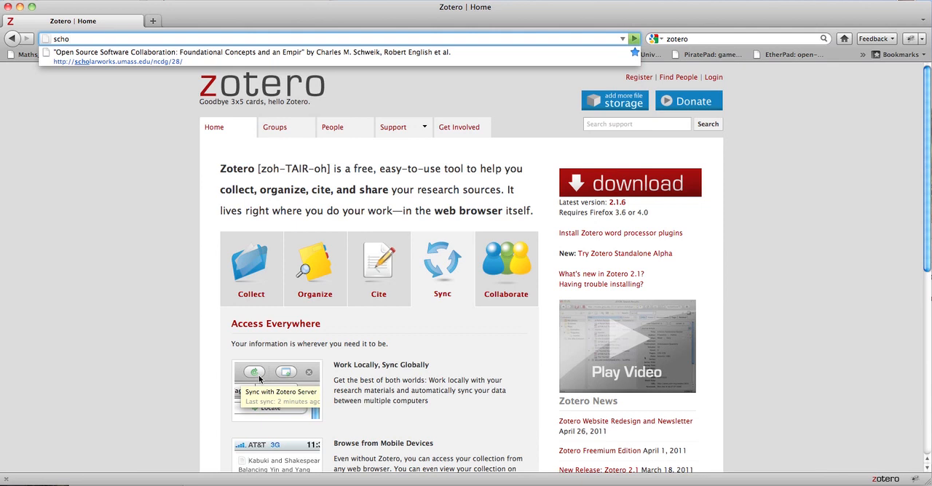
pyautogui.write('lar.g')
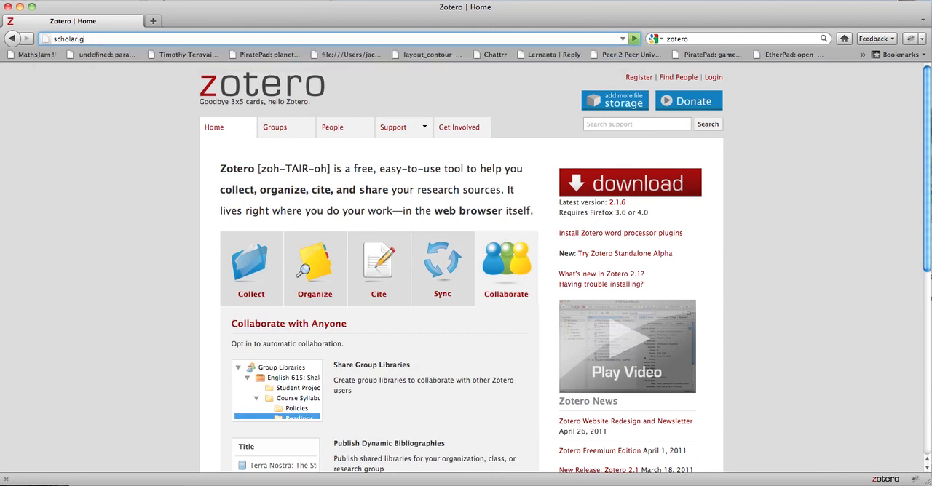
pyautogui.write('oogle.co.uk/')
pyautogui.press('Return')
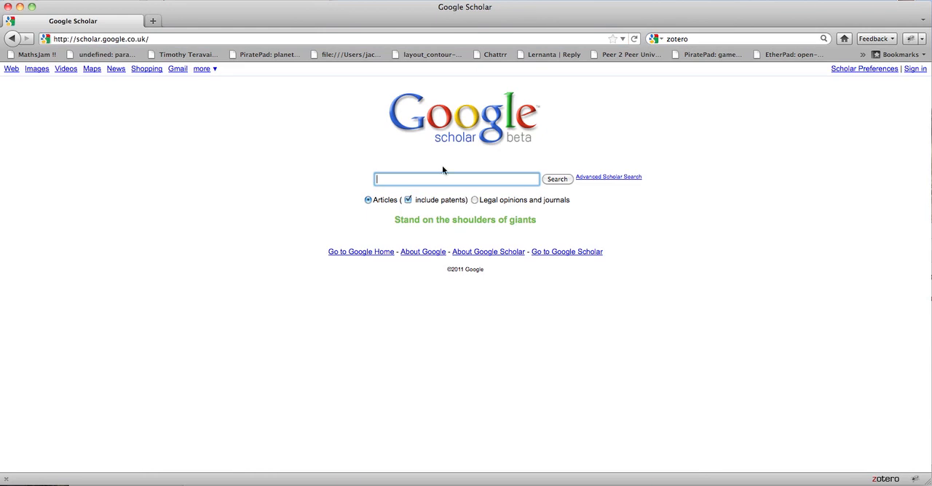
# Search Google Scholar for "stahl" and refine the query to "stahl cscl".
pyautogui.write('stahl')
pyautogui.press('Return')
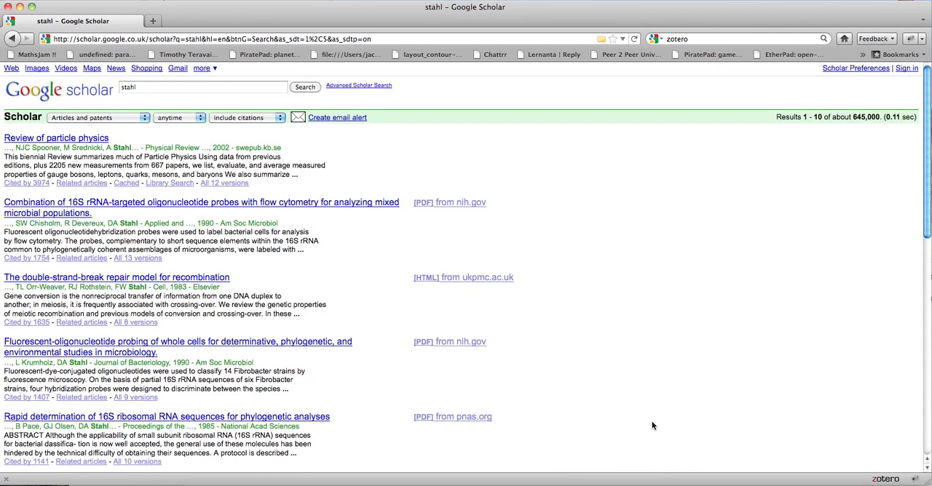
pyautogui.scroll(-2, 578, 385)
pyautogui.scroll(2, 532, 358)
pyautogui.click(240, 87)
pyautogui.write('cscl')
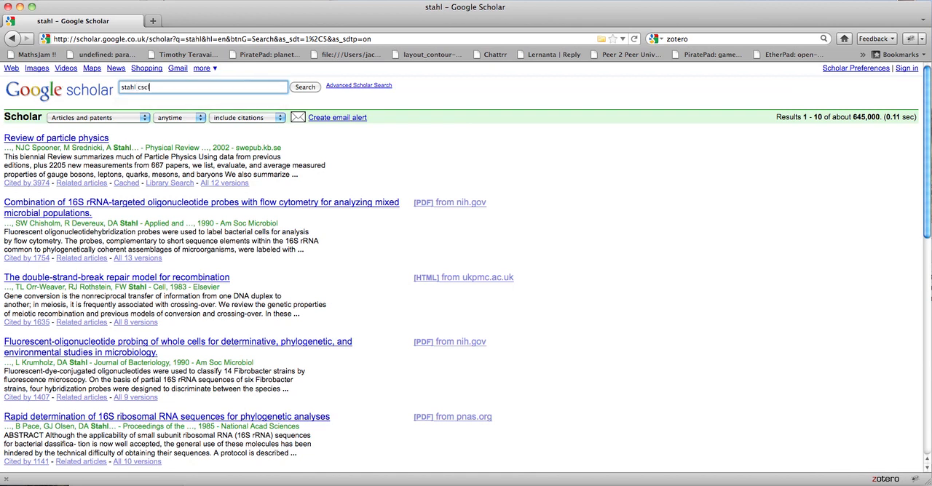
pyautogui.press('Return')
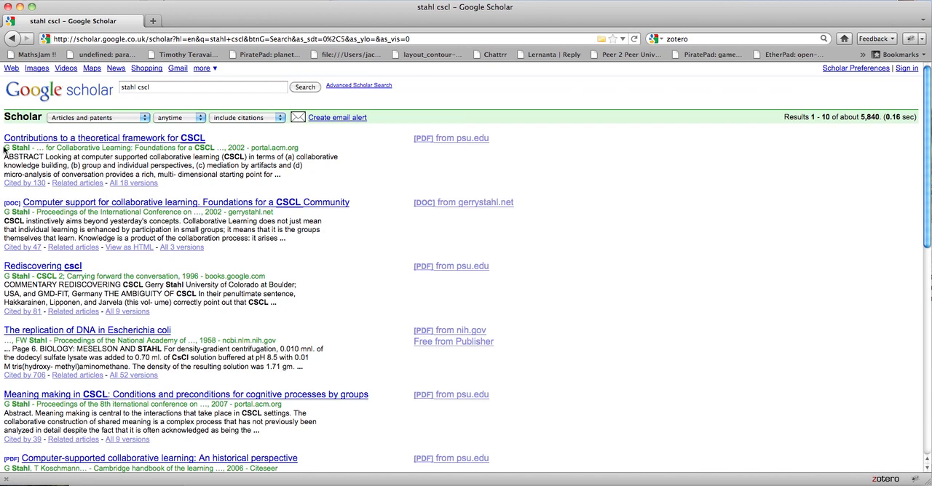
# Sign in to the Google account and save Scholar preferences that show links to import citations into EndNote.
pyautogui.click(914, 69)
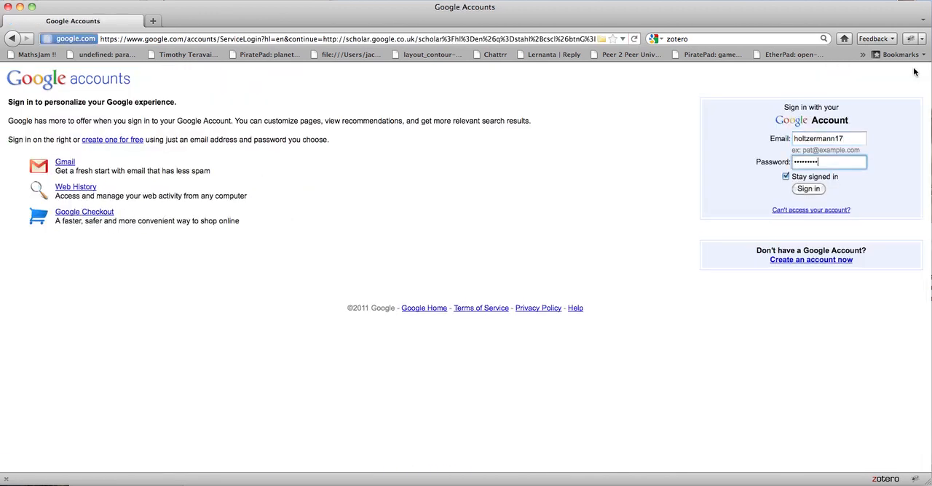
pyautogui.click(818, 189)
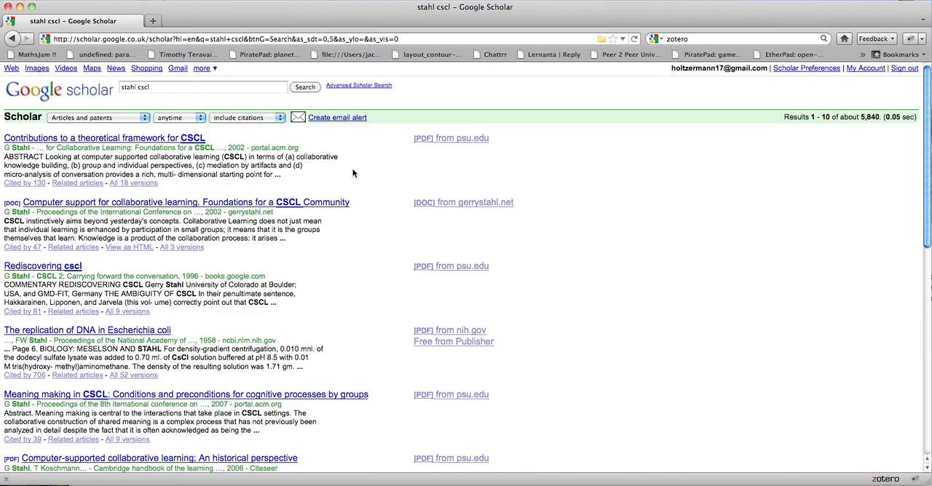
pyautogui.click(796, 69)
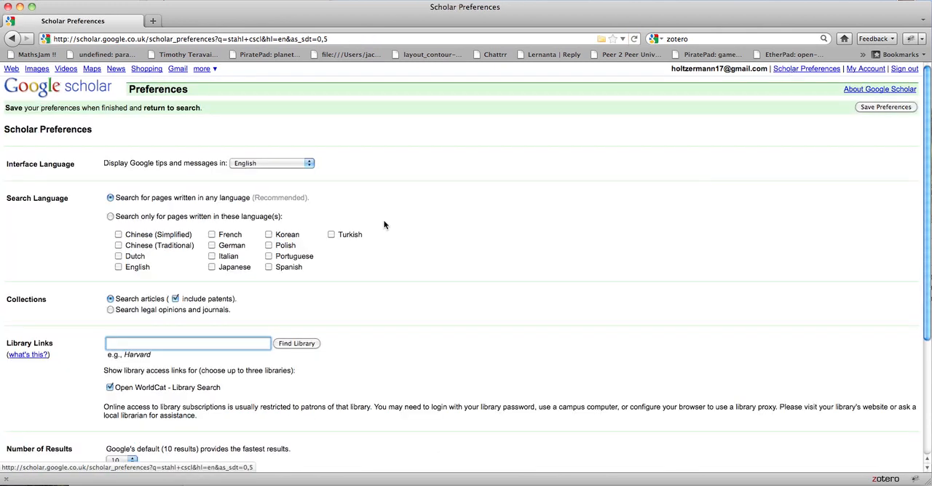
pyautogui.scroll(-5, 329, 249)
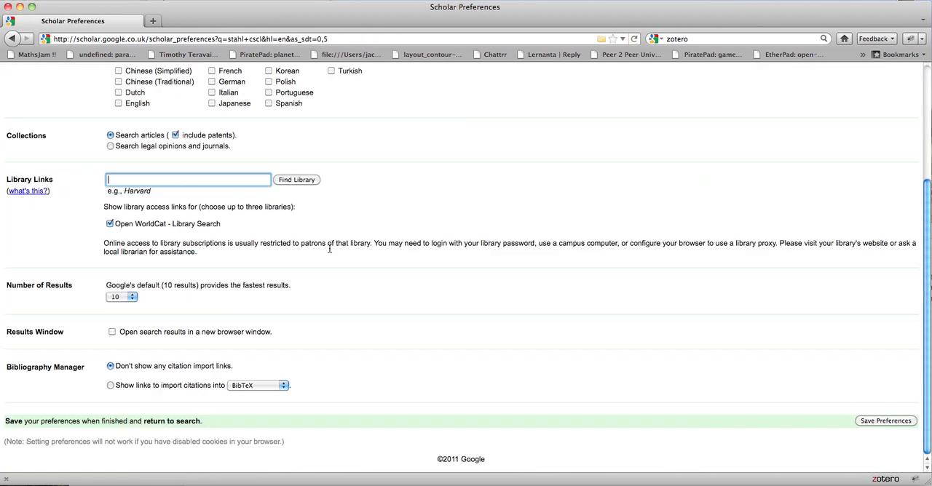
pyautogui.click(110, 385)
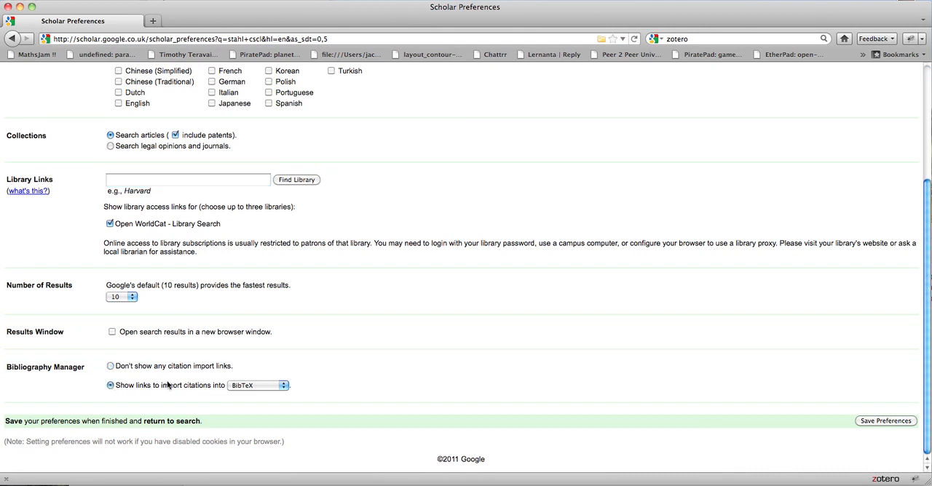
pyautogui.click(244, 386)
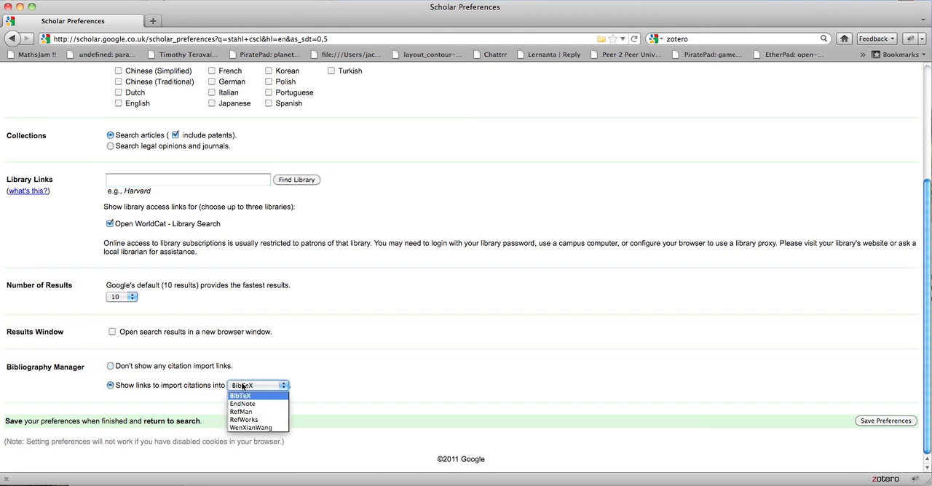
pyautogui.click(247, 404)
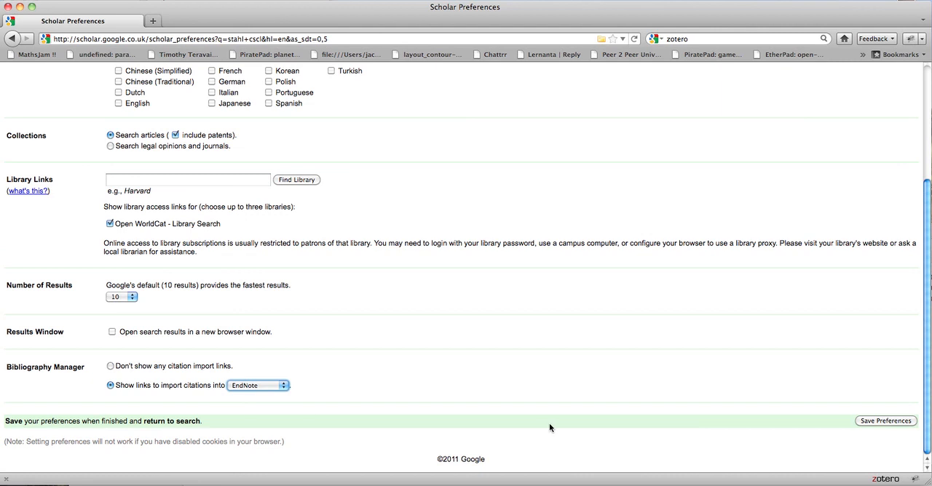
pyautogui.click(877, 421)
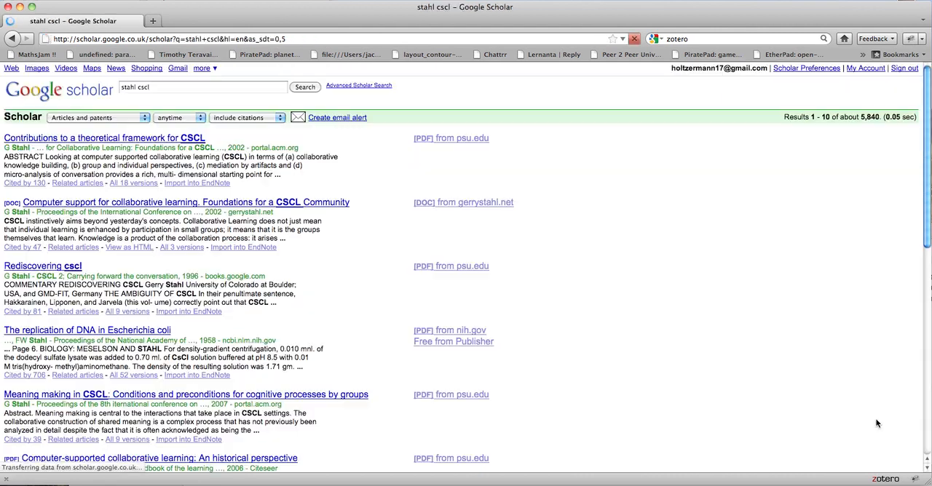
# Import the citation "Contributions to a theoretical framework for CSCL" through its EndNote link and open the Zotero library.
pyautogui.click(188, 184)
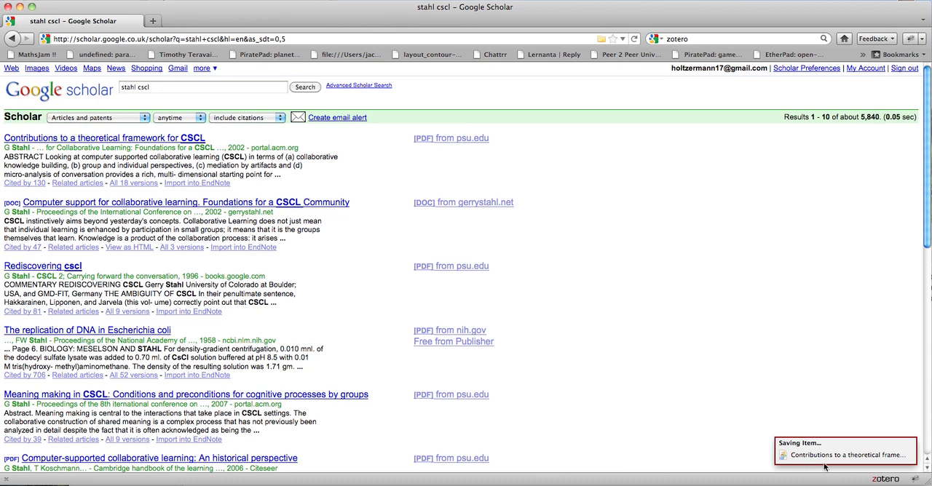
pyautogui.click(884, 479)
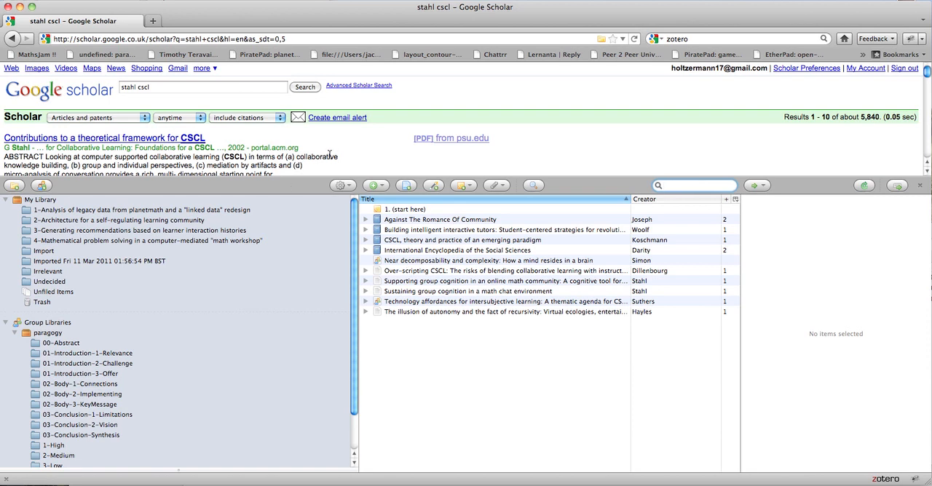
# View the library entry "Near decomposability and complexity" and import "Contributions to a theoretical framework for CSCL" again with Zotero open.
pyautogui.scroll(-3, 329, 157)
pyautogui.scroll(2, 329, 156)
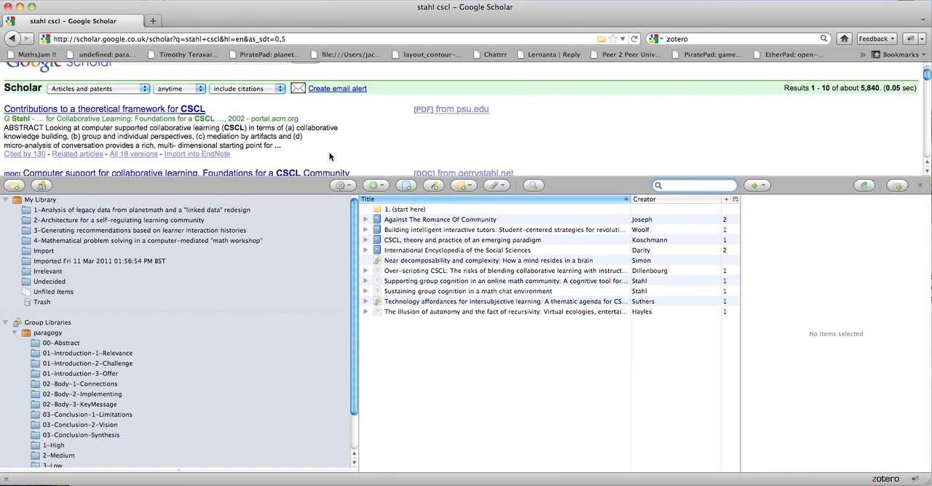
pyautogui.click(389, 262)
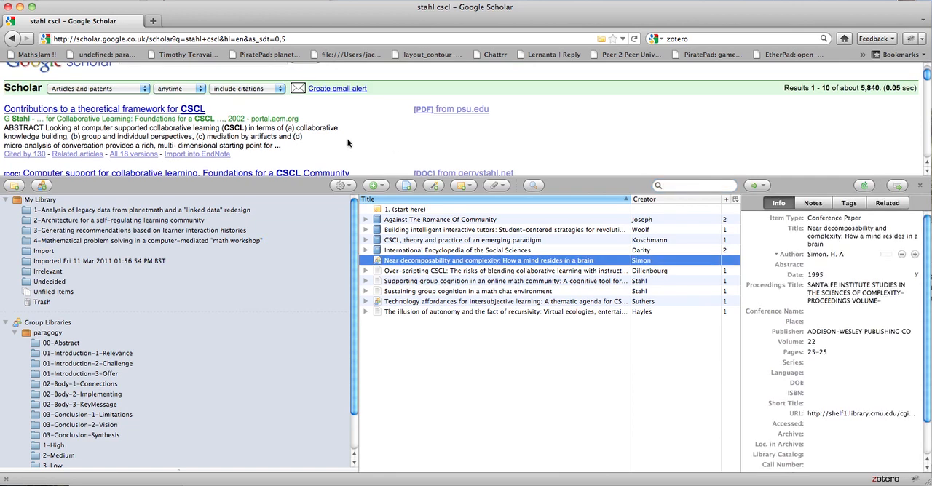
pyautogui.click(206, 156)
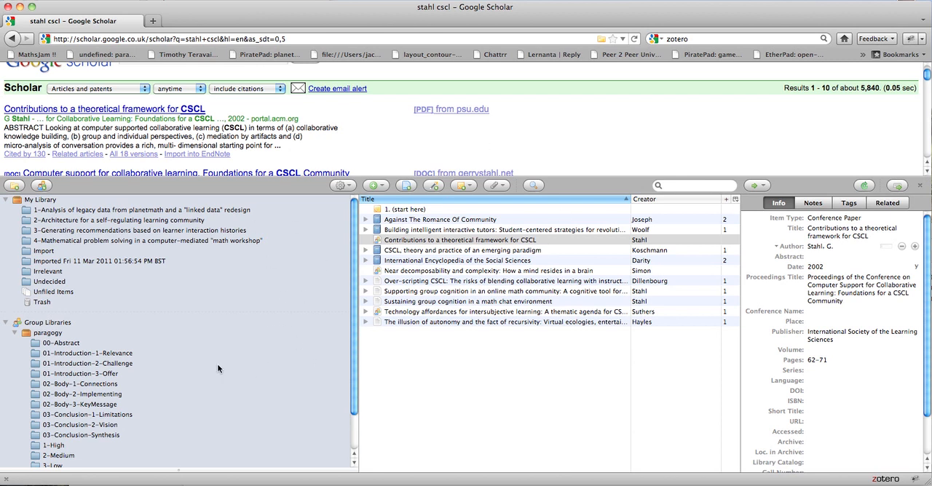
pyautogui.scroll(-1, 212, 365)
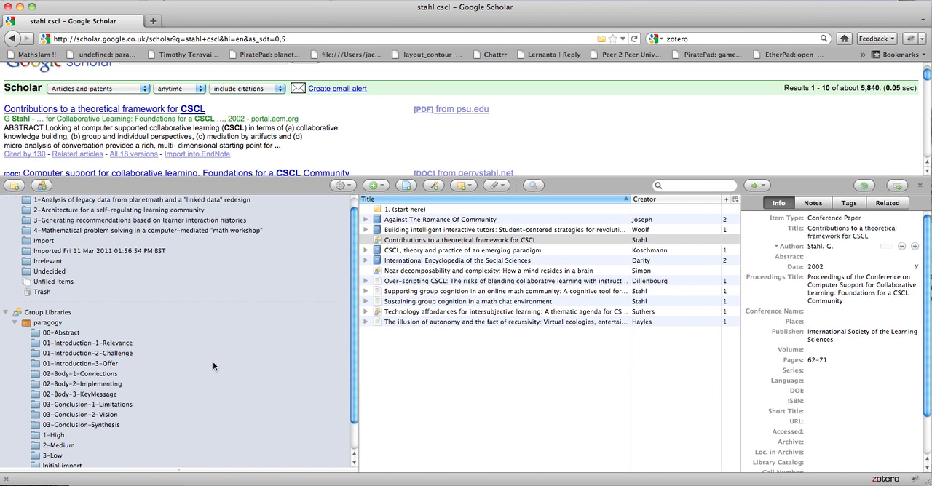
pyautogui.scroll(1, 190, 108)
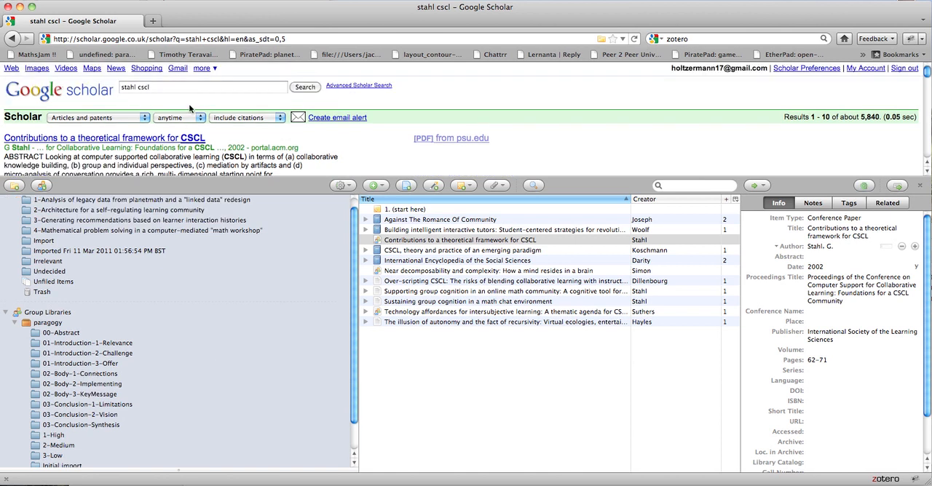
pyautogui.scroll(-1, 189, 108)
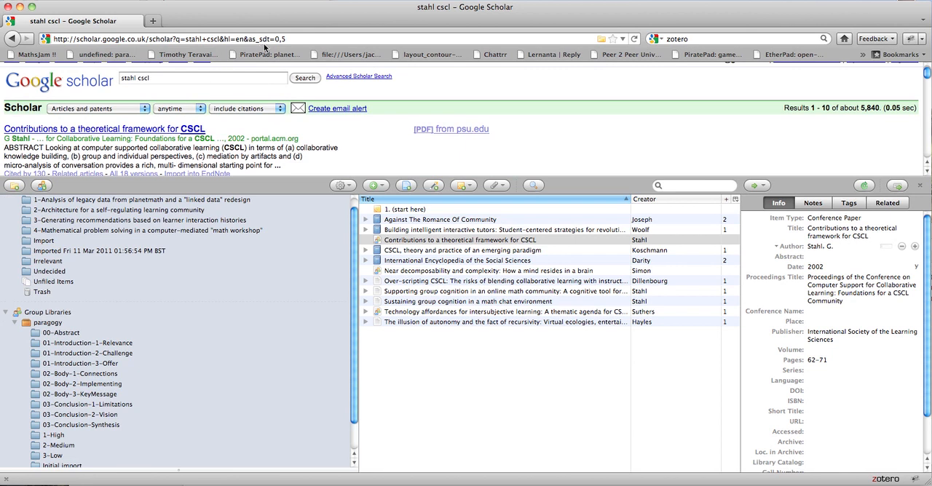
# Go to amazon.com while keeping the Zotero library open.
pyautogui.click(294, 40)
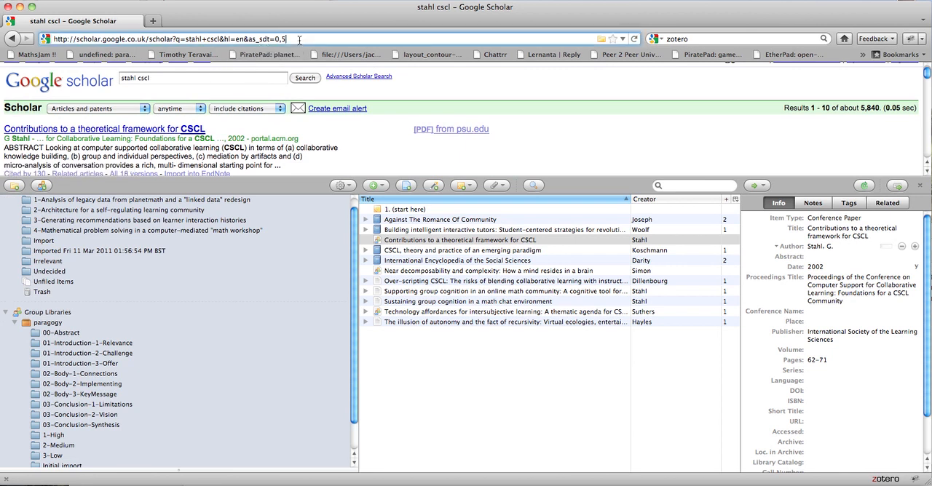
pyautogui.write('ama')
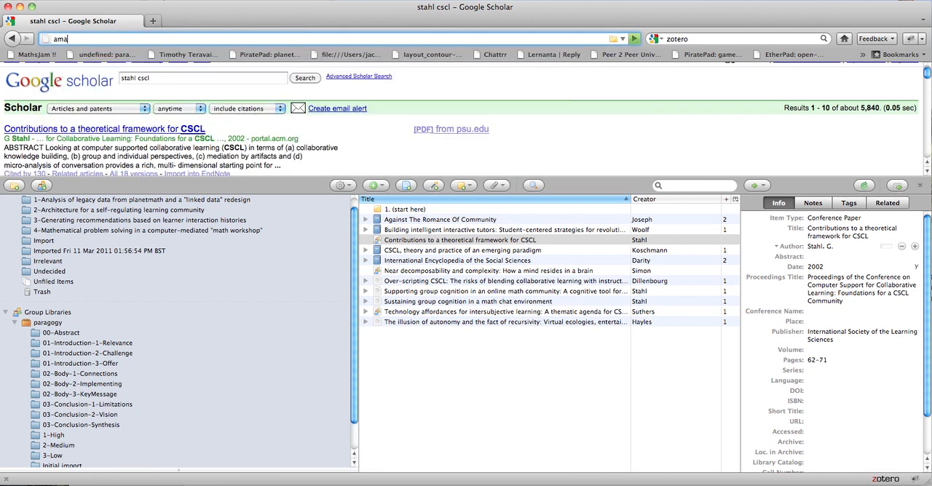
pyautogui.write('zon.com')
pyautogui.press('Return')
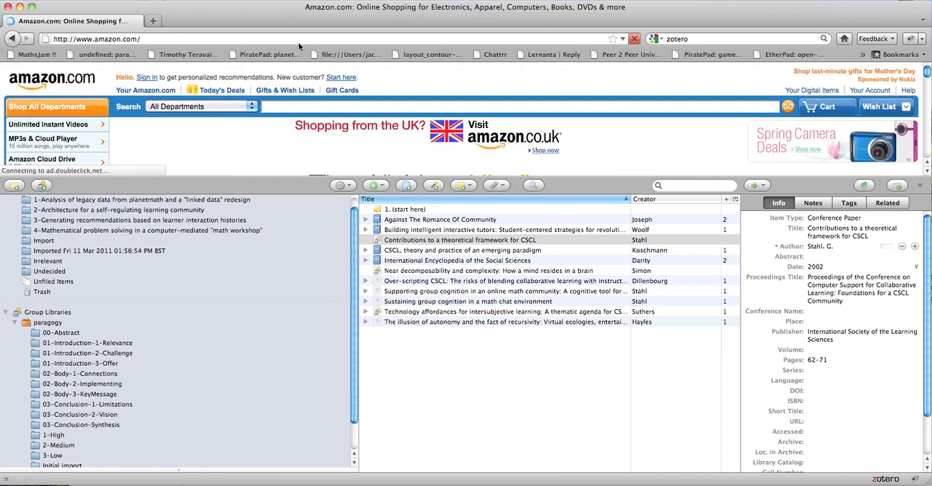
# Search all Amazon departments for "stahl g" and look through the listed books.
pyautogui.scroll(-3, 283, 88)
pyautogui.scroll(-3, 283, 87)
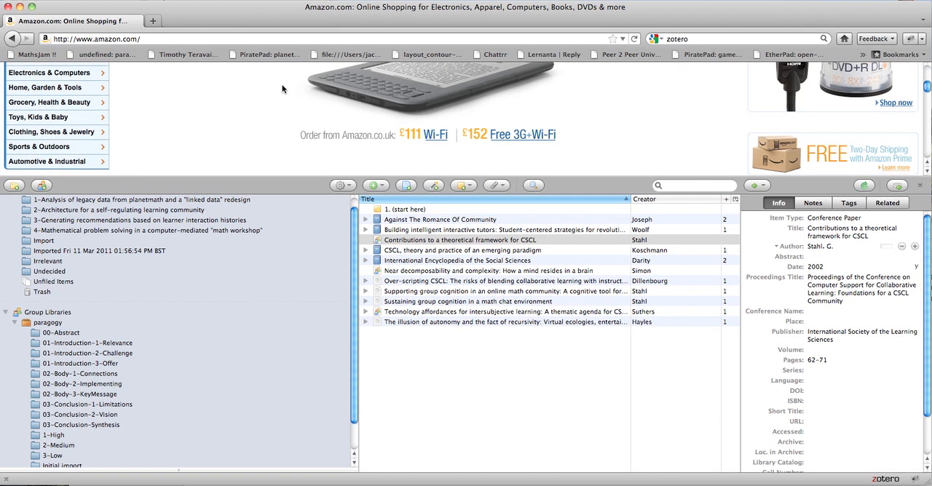
pyautogui.scroll(5, 298, 87)
pyautogui.write('st')
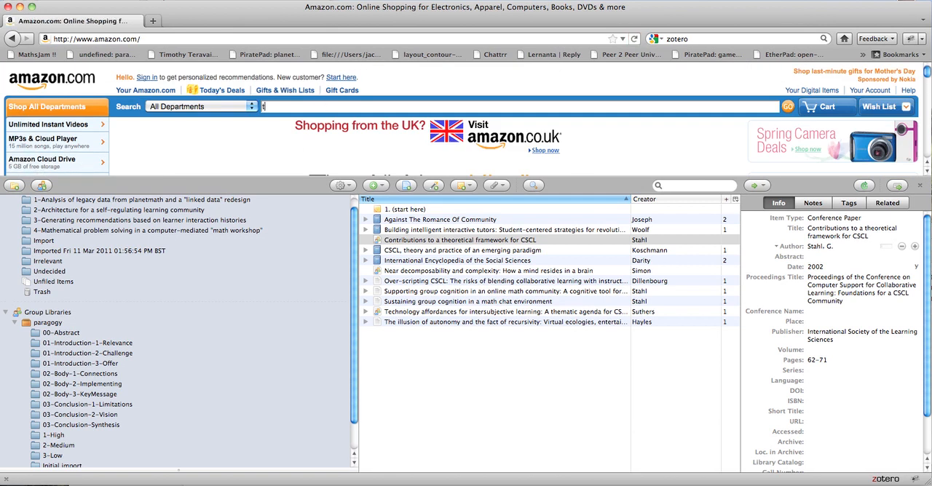
pyautogui.write('ahl g')
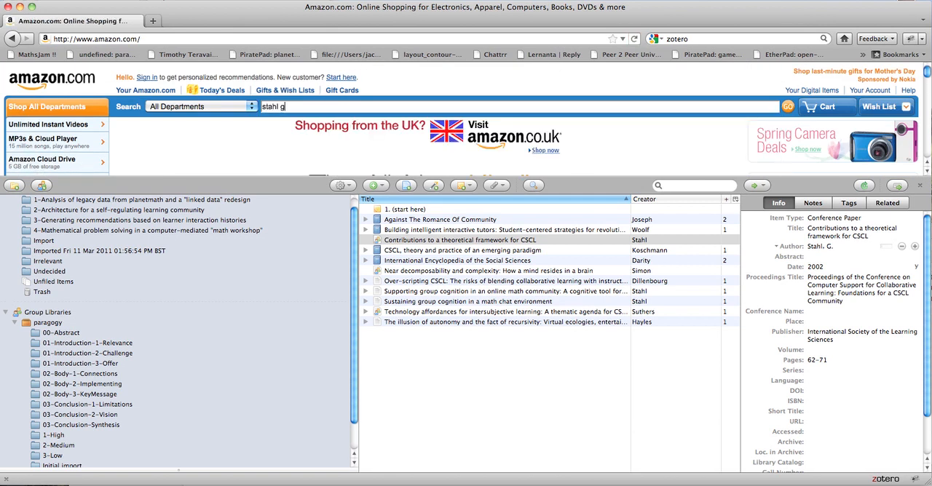
pyautogui.press('Return')
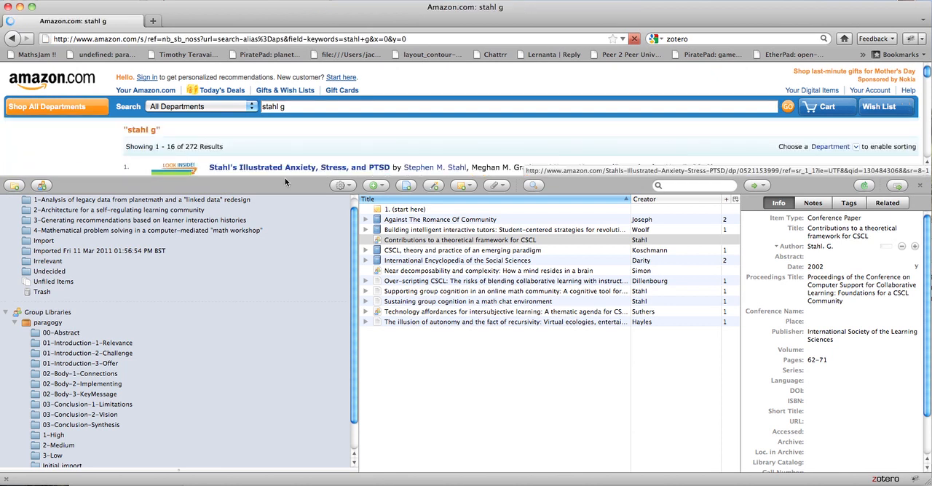
pyautogui.scroll(-5, 308, 165)
pyautogui.scroll(-2, 308, 166)
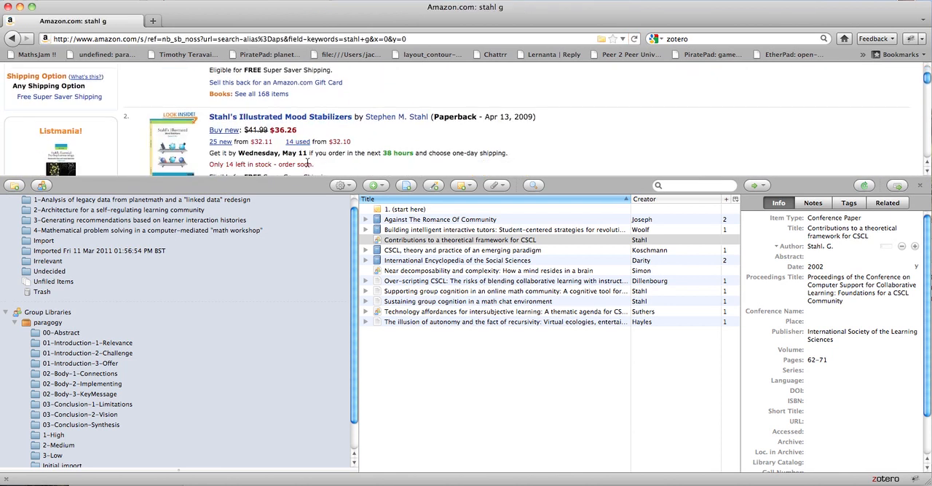
pyautogui.scroll(-5, 308, 161)
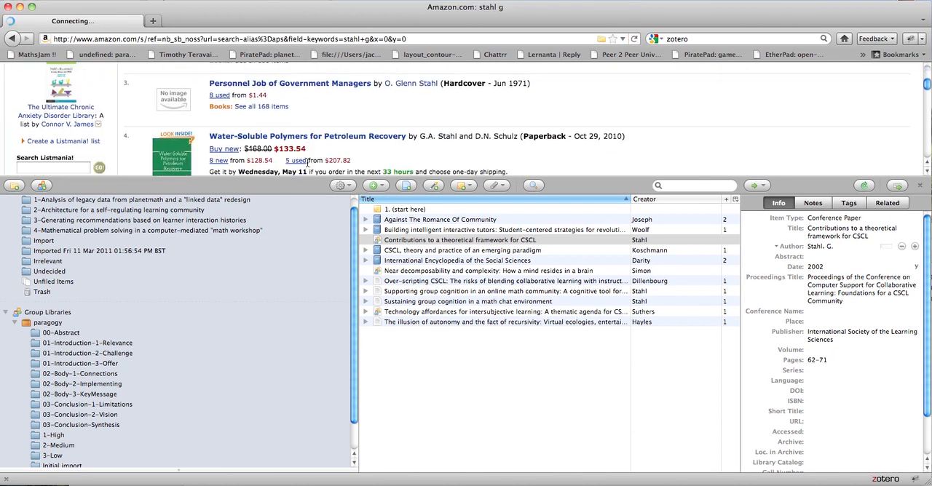
# Search all Amazon departments for "stahl cscl".
pyautogui.scroll(10, 308, 161)
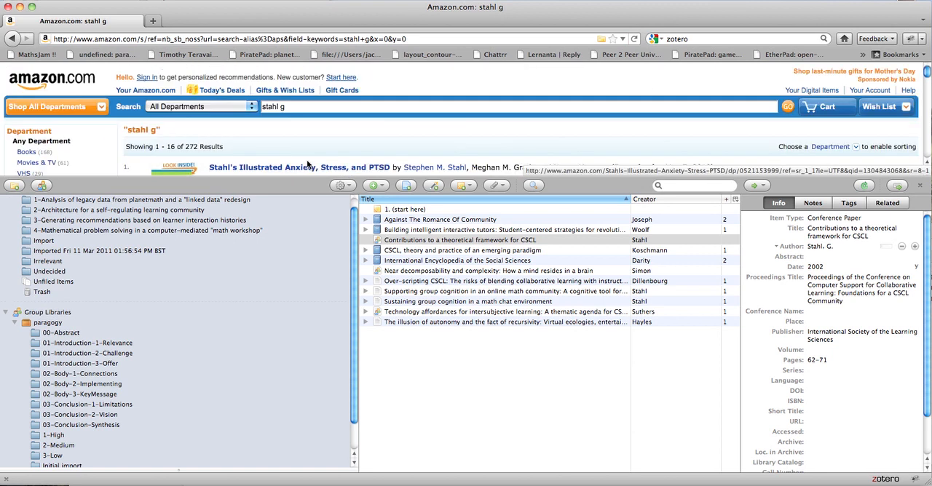
pyautogui.click(306, 109)
pyautogui.press('BackSpace')
pyautogui.write('cs')
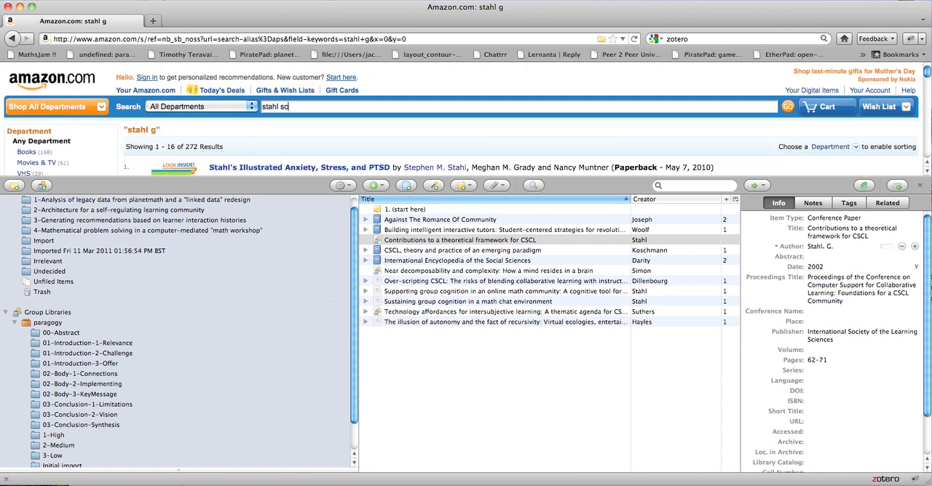
pyautogui.press('BackSpace')
pyautogui.press('BackSpace')
pyautogui.write('cscl')
pyautogui.press('Return')
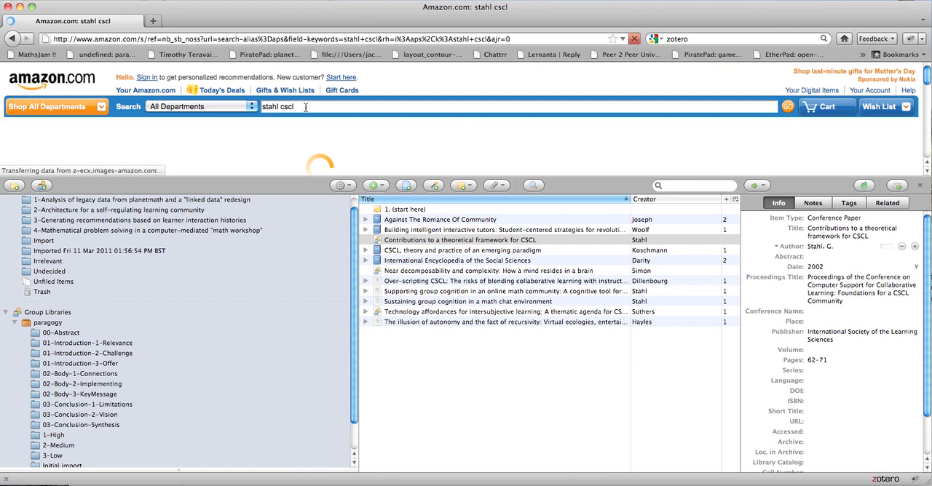
# Open the product page of the book "Global Introduction to CSCL" and close the Zotero library.
pyautogui.scroll(-3, 306, 109)
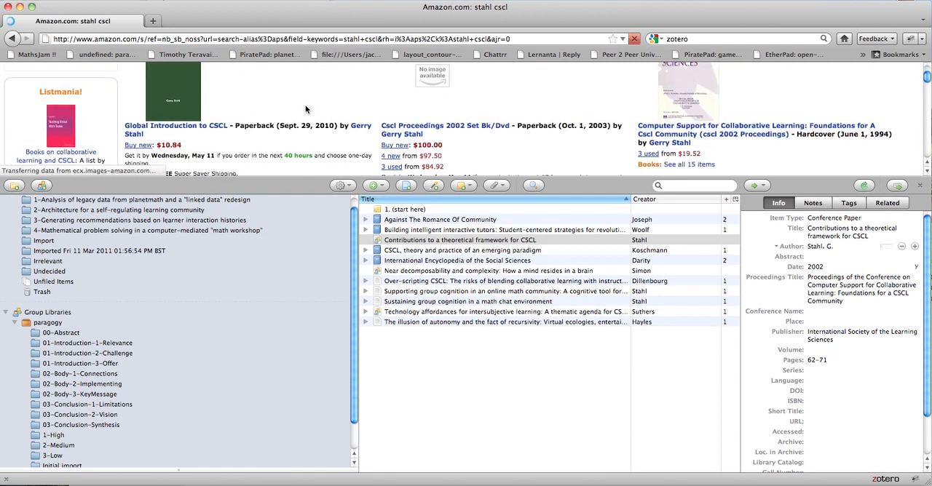
pyautogui.click(192, 125)
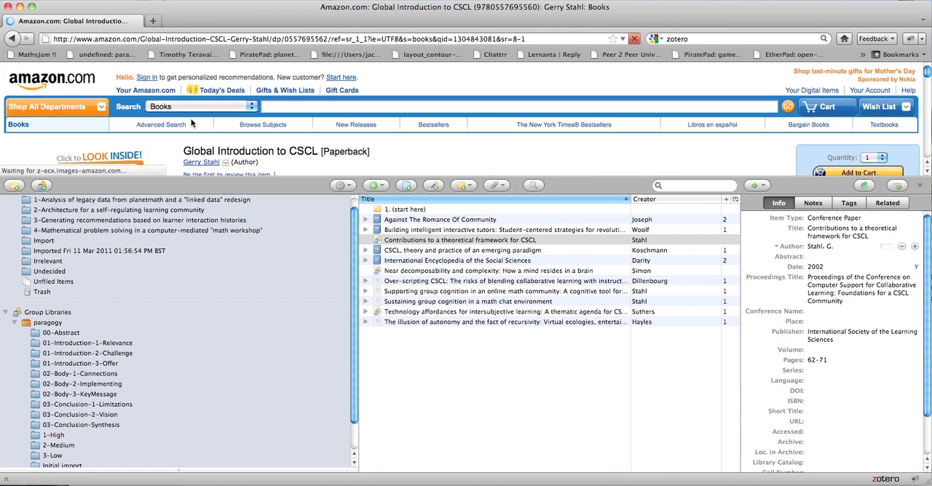
pyautogui.scroll(-3, 305, 77)
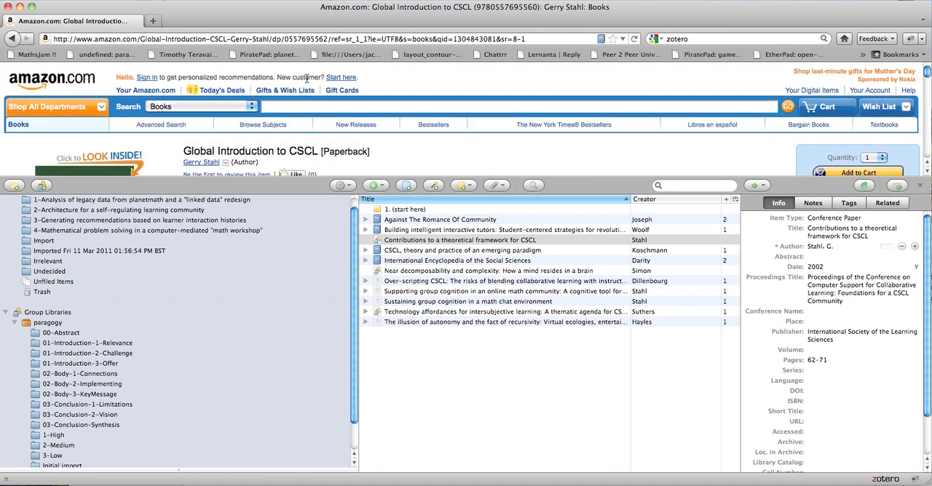
pyautogui.click(920, 187)
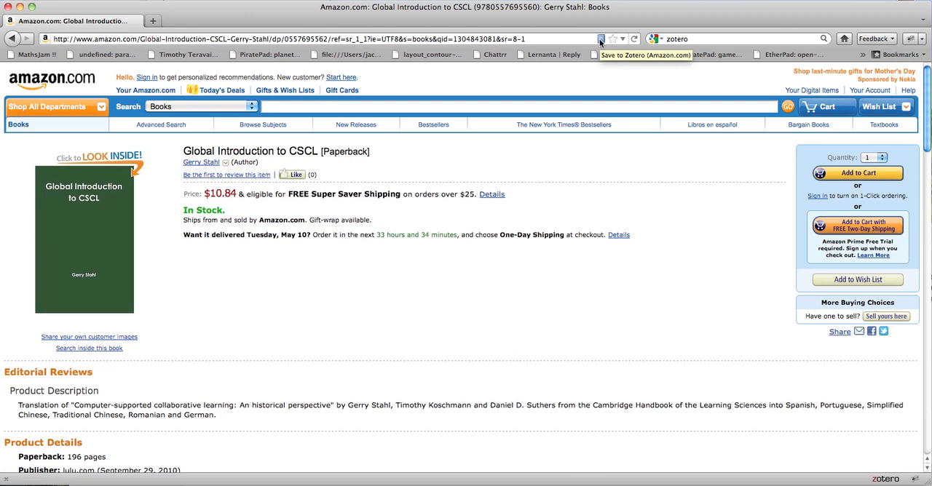
# Save "Global Introduction to CSCL" to Zotero and view its new entry in the library.
pyautogui.click(599, 40)
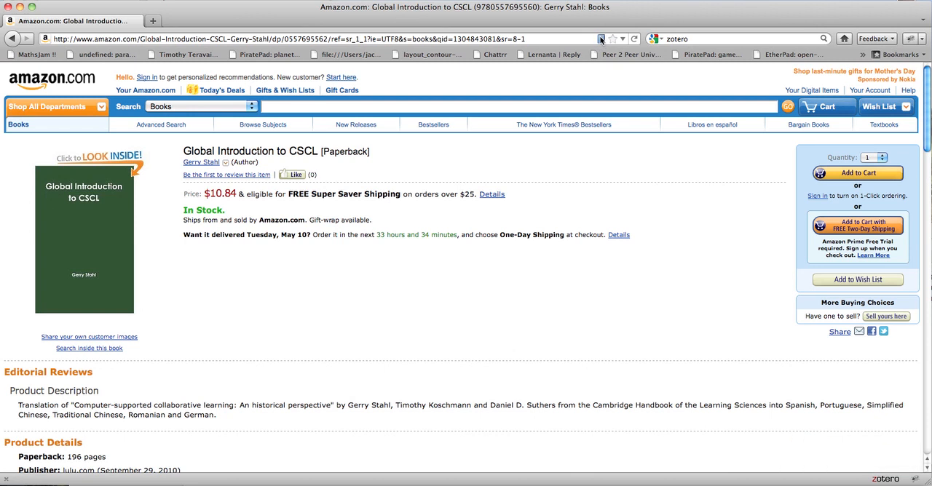
pyautogui.click(889, 480)
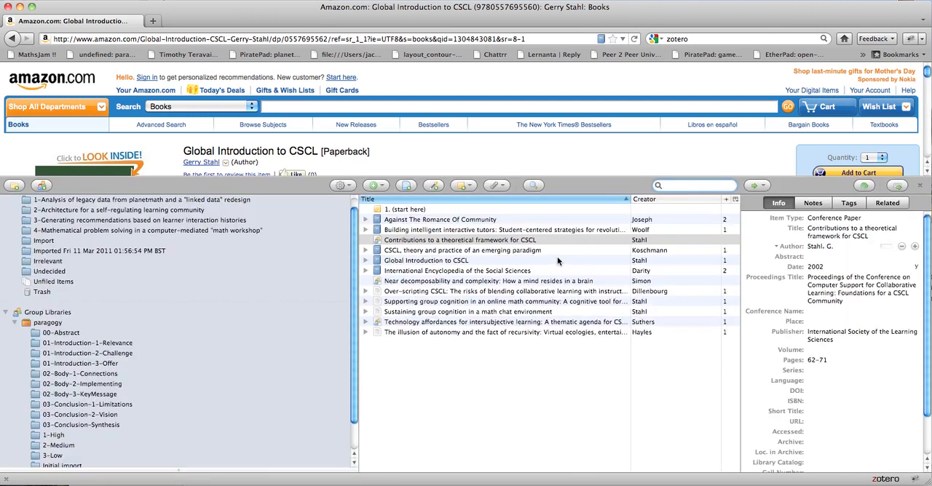
pyautogui.click(479, 260)
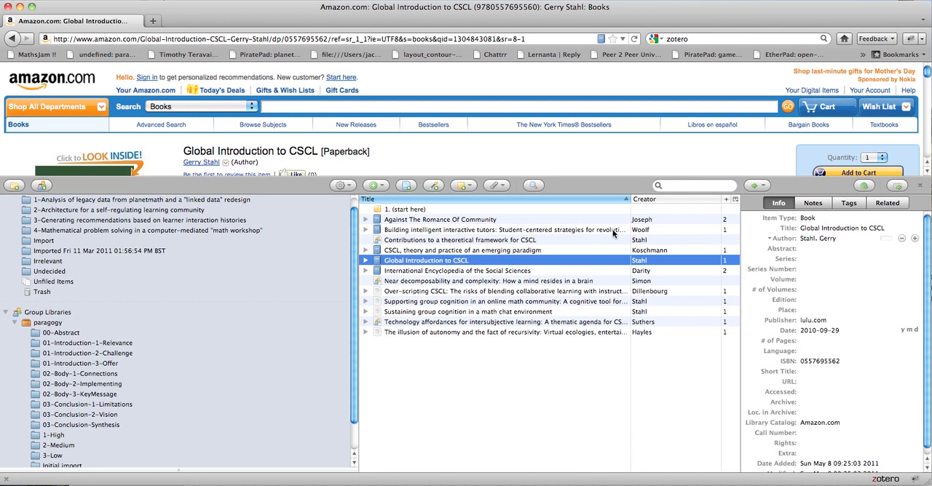
# Sort the library items by creator and sync the library with the Zotero server.
pyautogui.click(671, 200)
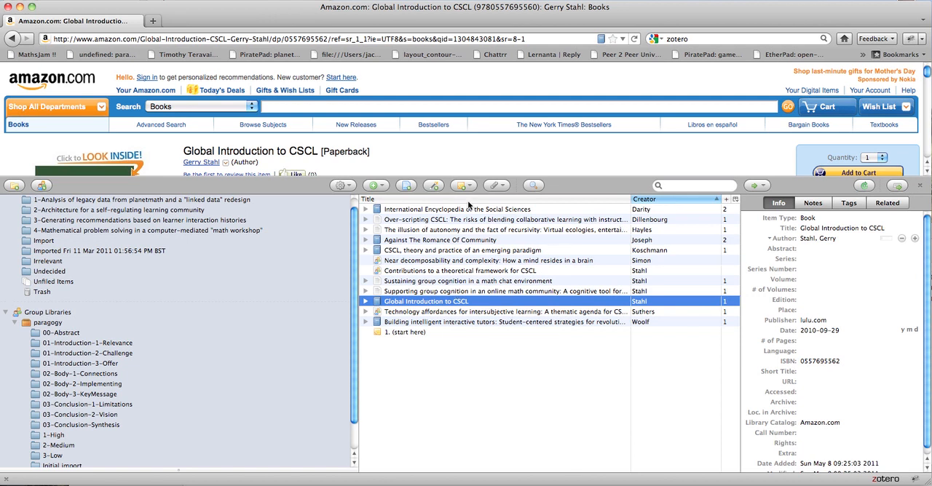
pyautogui.click(866, 187)
# Select the entry "Building intelligent interactive tutors" and expand it to show its attached note.
pyautogui.press('Down')
pyautogui.press('Down')
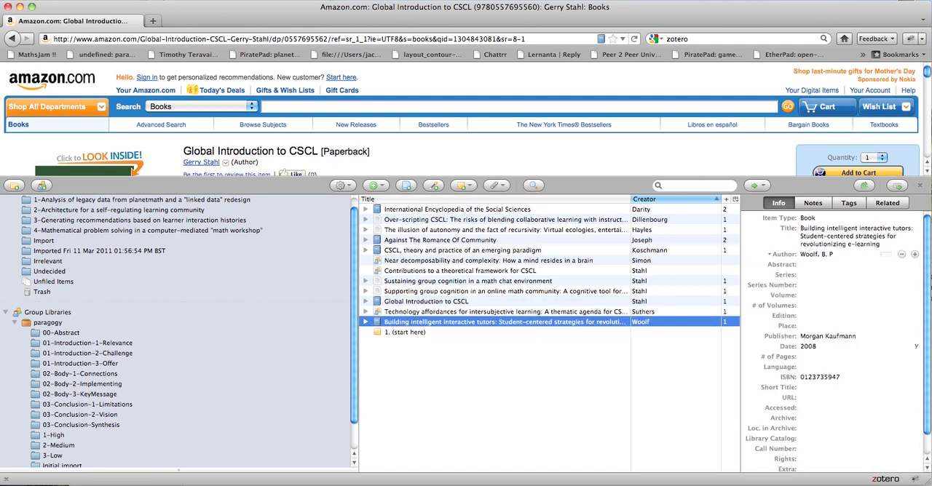
pyautogui.click(366, 322)
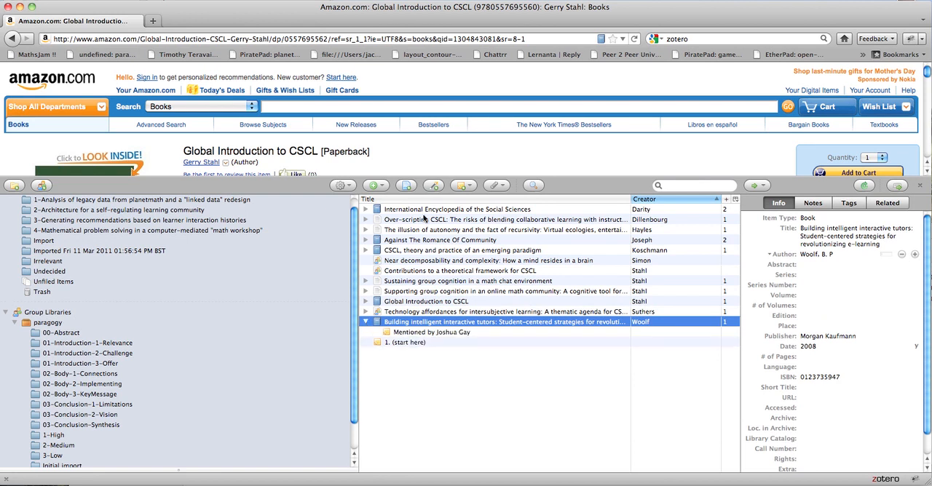
# Add a child note to "Contributions to a theoretical framework for CSCL" reading "For illustrative purposes - I haven't read this yet.".
pyautogui.click(414, 270)
pyautogui.click(460, 186)
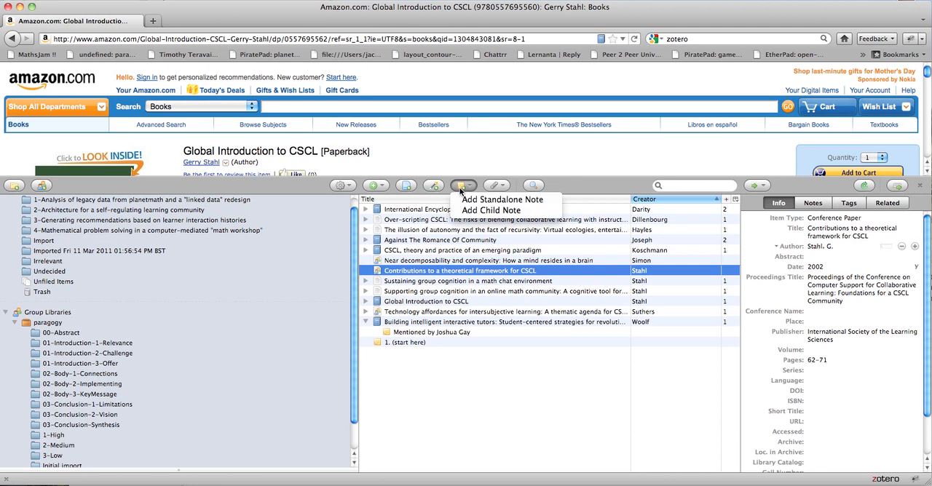
pyautogui.click(468, 211)
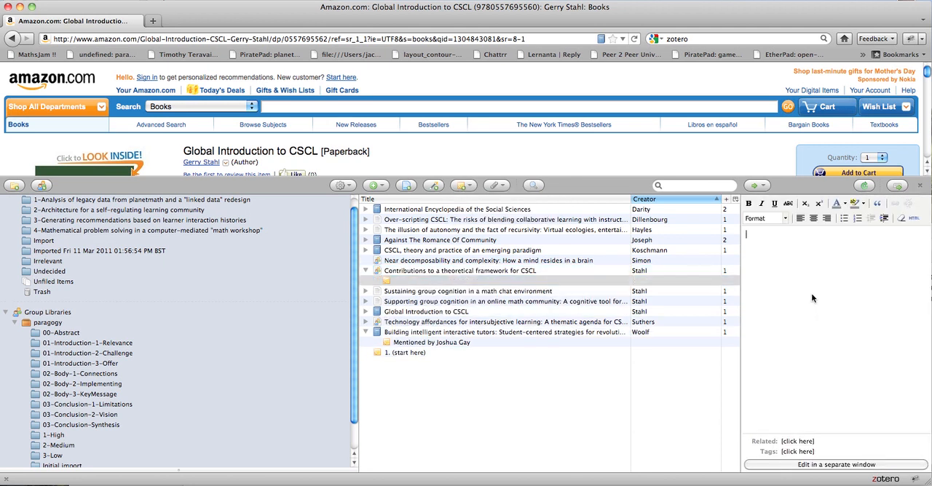
pyautogui.write('For i/')
pyautogui.press('BackSpace')
pyautogui.write('llusr')
pyautogui.write('rative purposes ')
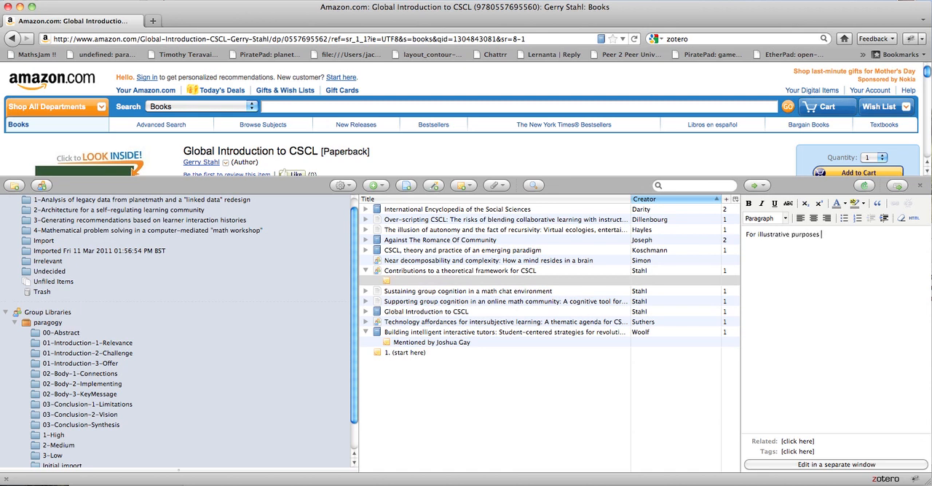
pyautogui.write("- I haven't read this yet.")
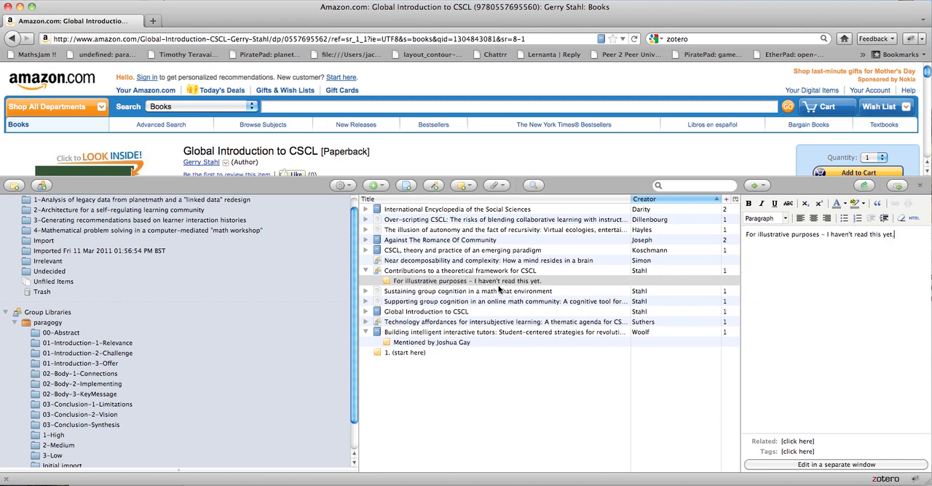
# Add a second paragraph "Might be good though." to the note and sync with the Zotero server.
pyautogui.press('Return')
pyautogui.write('Might be good though.')
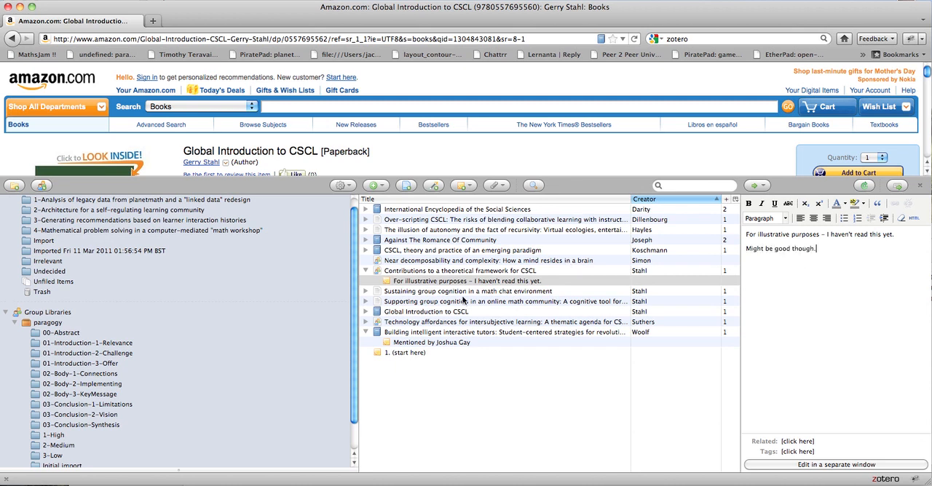
pyautogui.click(864, 187)
# Expand all remaining collapsed entries in the icscl group library to show their notes and attachments.
pyautogui.scroll(-1, 276, 332)
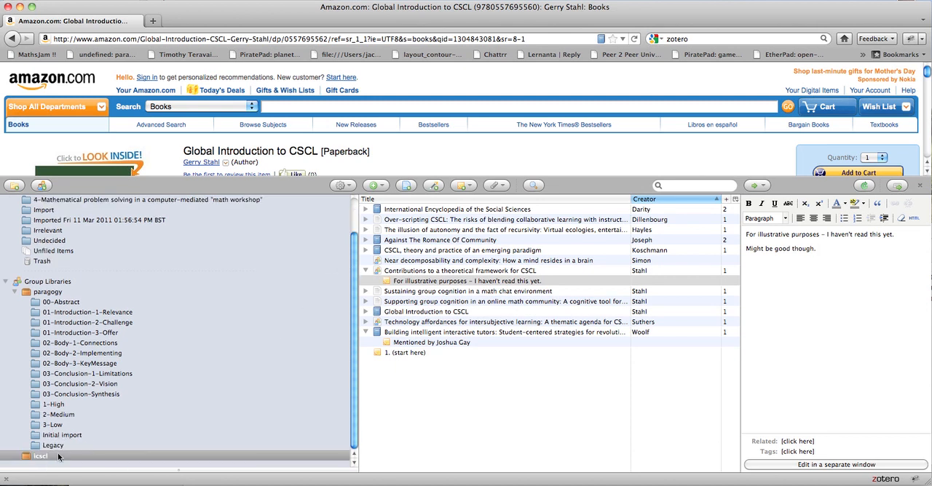
pyautogui.click(365, 292)
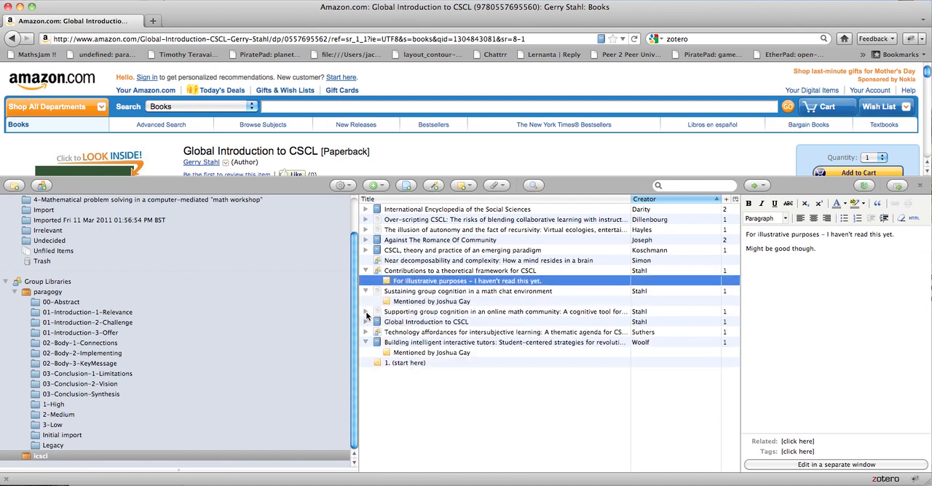
pyautogui.click(366, 313)
pyautogui.click(366, 333)
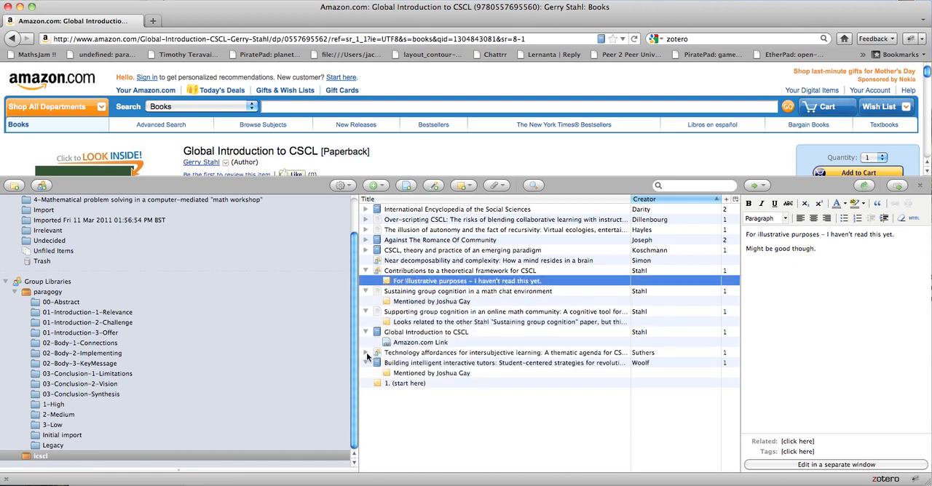
pyautogui.click(367, 353)
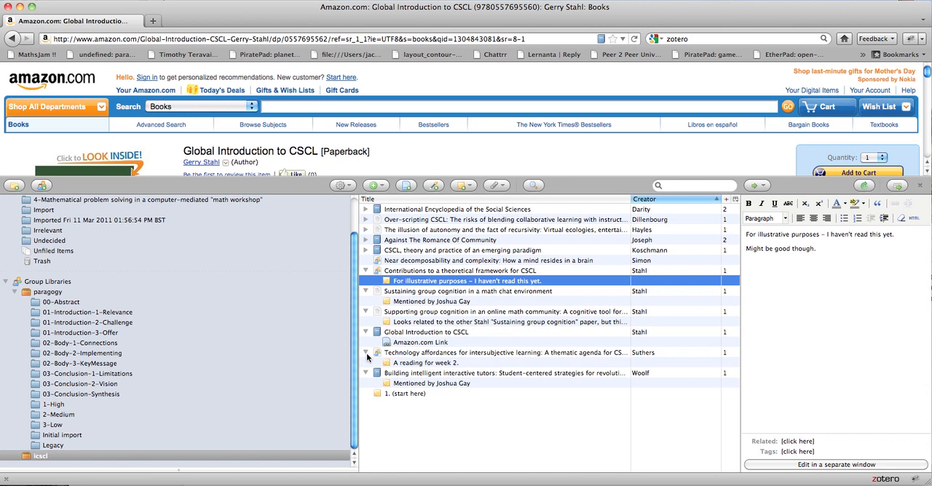
pyautogui.click(366, 250)
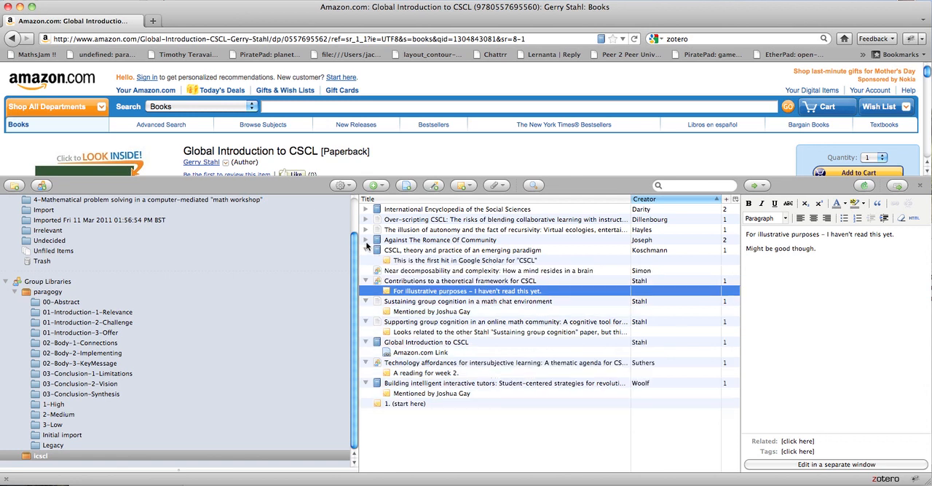
pyautogui.click(366, 240)
pyautogui.click(366, 229)
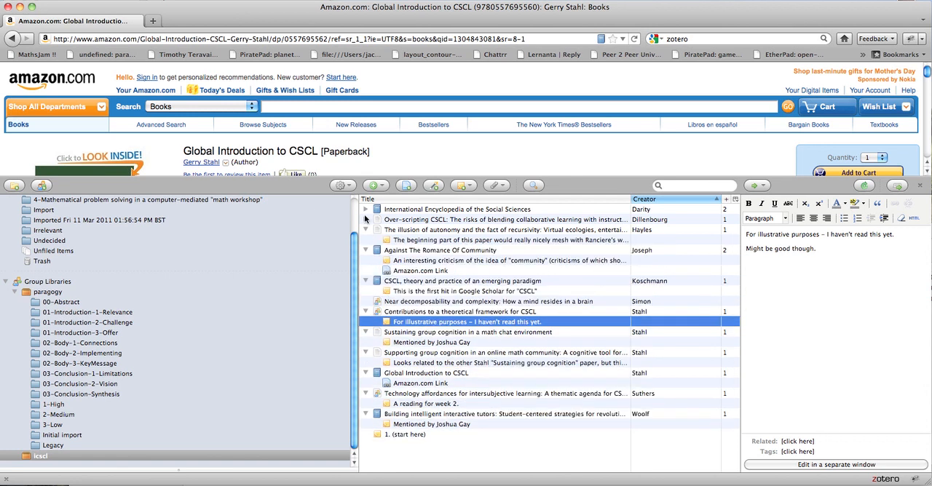
pyautogui.click(366, 219)
pyautogui.click(366, 209)
# Select every item from "International Encyclopedia of the Social Sciences" through "1. (start here)" and generate a report from them.
pyautogui.click(416, 211)
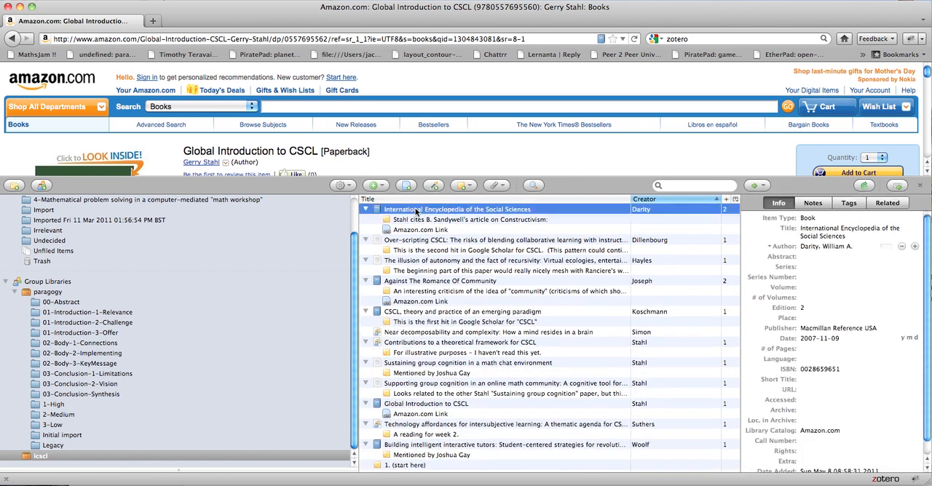
pyautogui.hotkey('shift', 'Down')
pyautogui.hotkey('shift', 'Down')
pyautogui.hotkey('shift', 'Down')
pyautogui.hotkey('shift', 'Down')
pyautogui.hotkey('shift', 'Down')
pyautogui.hotkey('shift', 'Down')
pyautogui.hotkey('shift', 'Down')
pyautogui.hotkey('shift', 'Down')
pyautogui.hotkey('shift', 'Down')
pyautogui.hotkey('shift', 'Down')
pyautogui.hotkey('shift', 'Down')
pyautogui.hotkey('shift', 'Down')
pyautogui.hotkey('shift', 'Down')
pyautogui.hotkey('shift', 'Down')
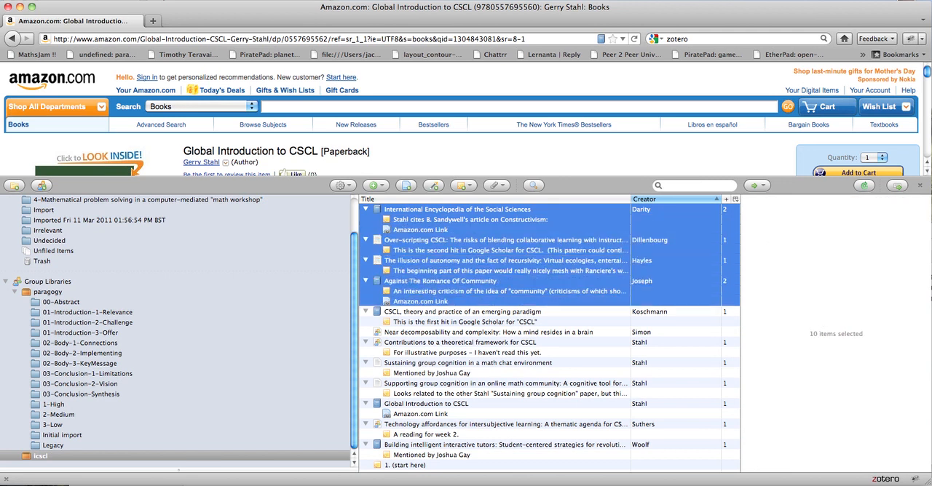
pyautogui.hotkey('shift', 'Down')
pyautogui.hotkey('shift', 'Down')
pyautogui.hotkey('shift', 'Down')
pyautogui.hotkey('shift', 'Down')
pyautogui.hotkey('shift', 'Down')
pyautogui.hotkey('shift', 'Down')
pyautogui.hotkey('shift', 'Down')
pyautogui.hotkey('shift', 'Down')
pyautogui.hotkey('shift', 'Down')
pyautogui.hotkey('shift', 'Down')
pyautogui.hotkey('shift', 'Down')
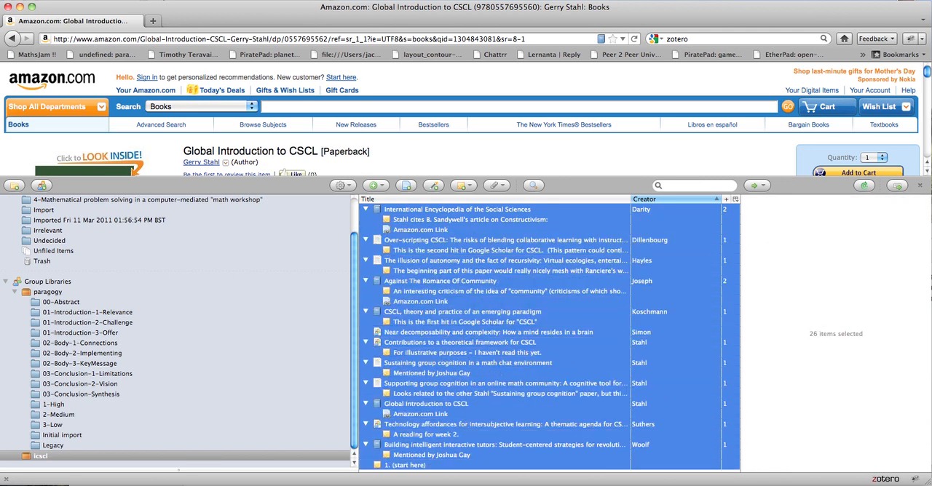
pyautogui.rightClick(450, 252)
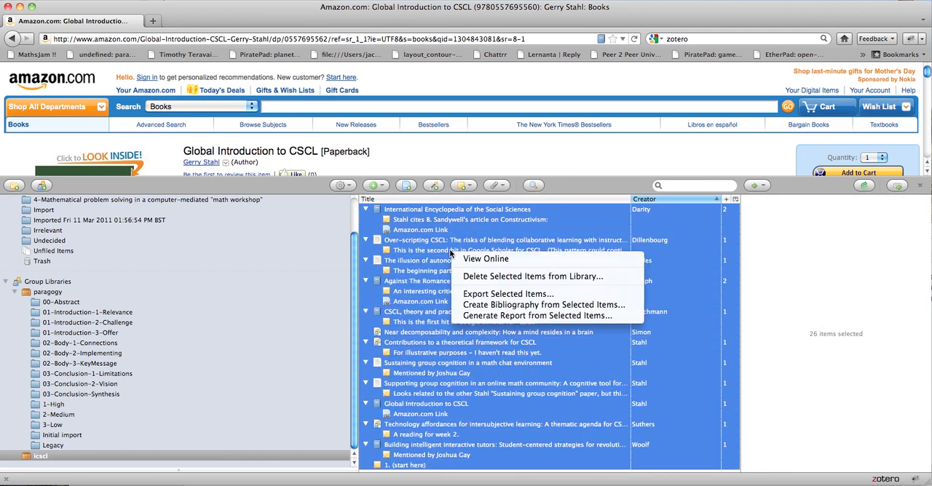
pyautogui.click(486, 316)
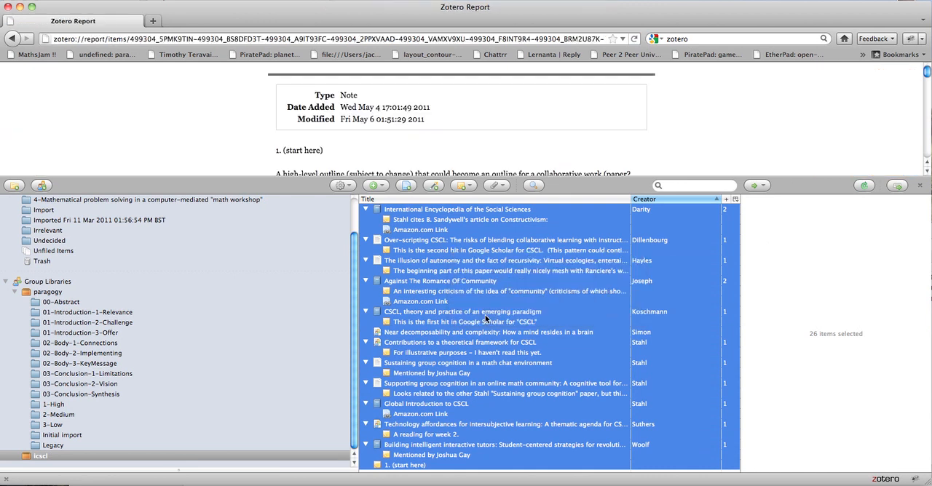
# Close the library and look through the report's entries with their details, notes and attachments.
pyautogui.click(918, 187)
pyautogui.scroll(-1, 725, 150)
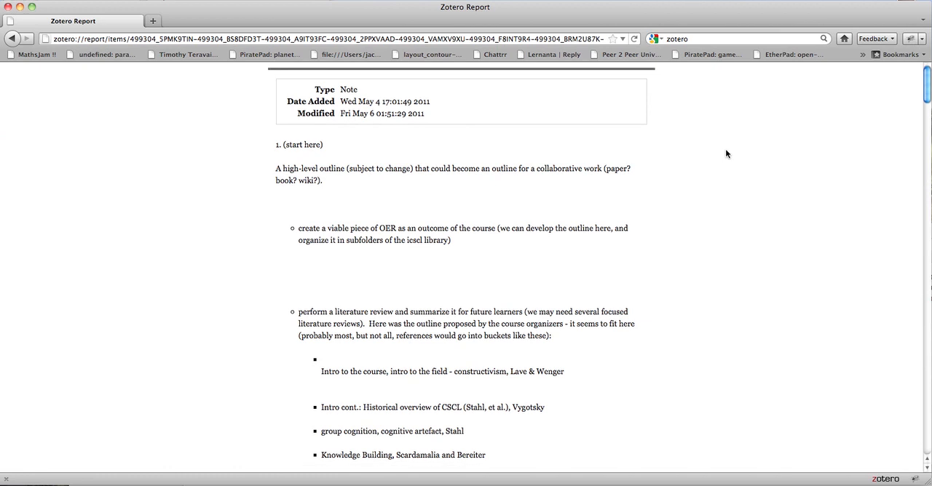
pyautogui.scroll(-15, 726, 154)
pyautogui.scroll(4, 726, 153)
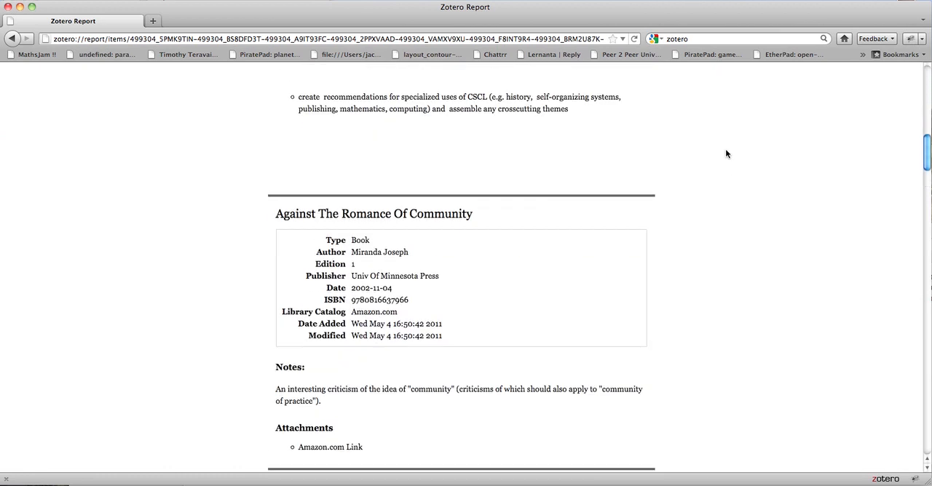
pyautogui.scroll(-2, 725, 154)
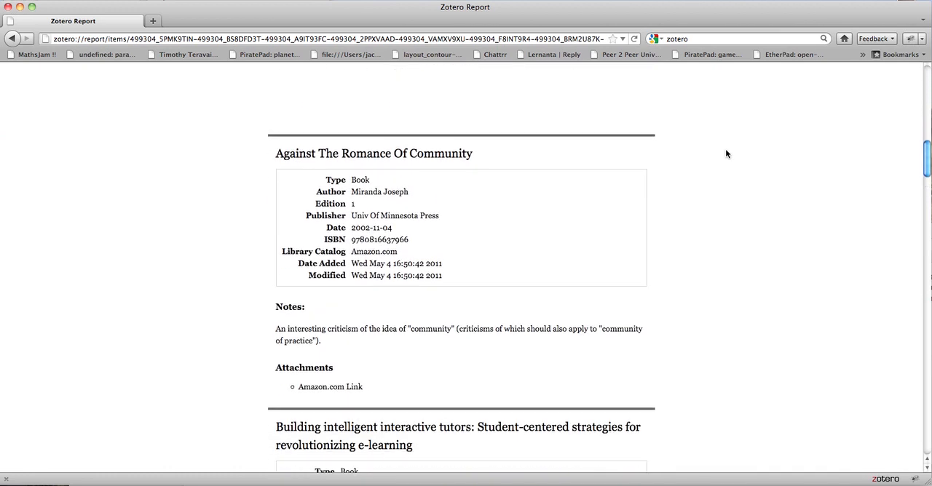
pyautogui.scroll(-15, 726, 154)
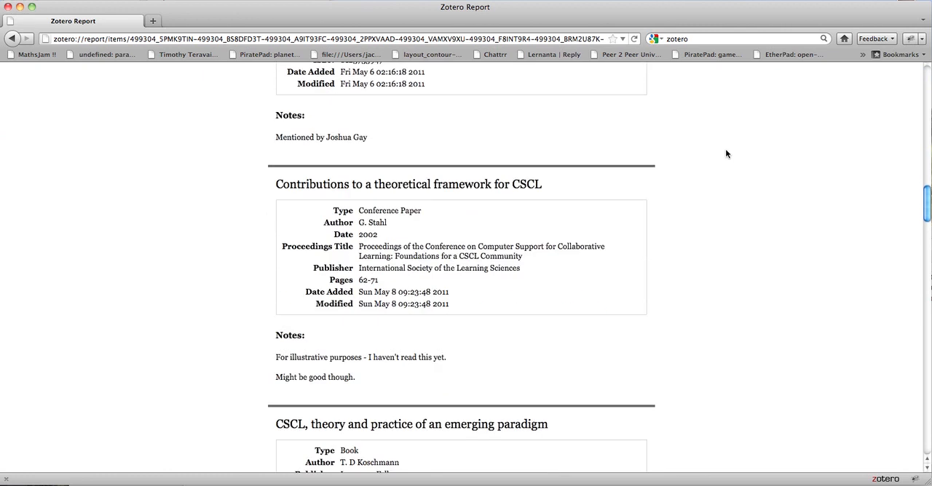
pyautogui.scroll(-10, 726, 153)
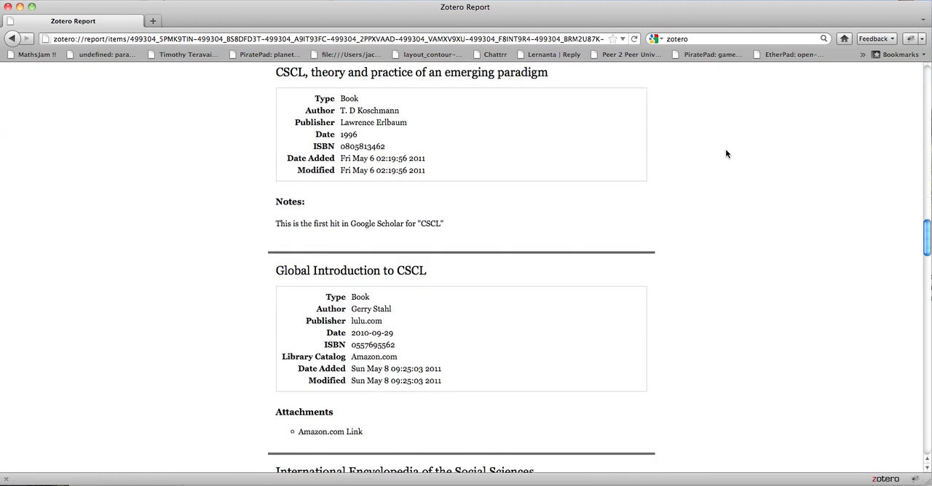
# Read through the remaining report entries down to "The illusion of autonomy and the fact of recursivity".
pyautogui.scroll(-1, 725, 154)
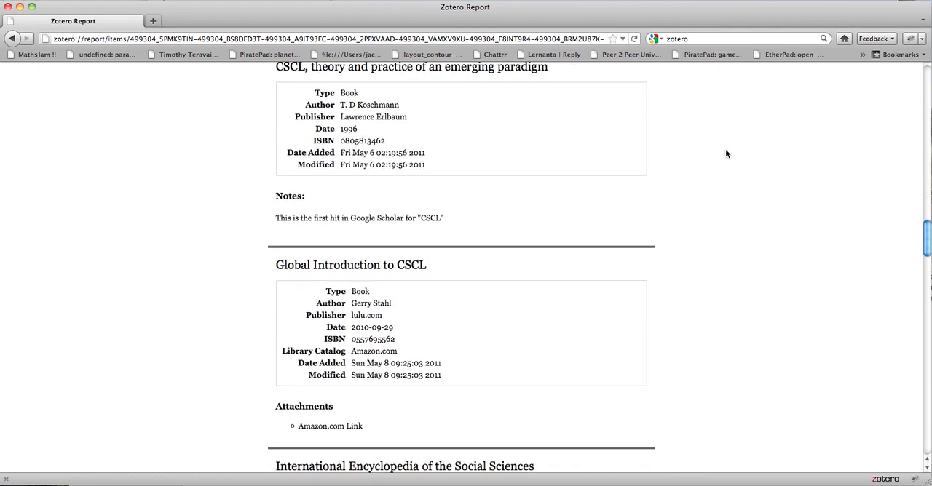
pyautogui.scroll(-12, 725, 153)
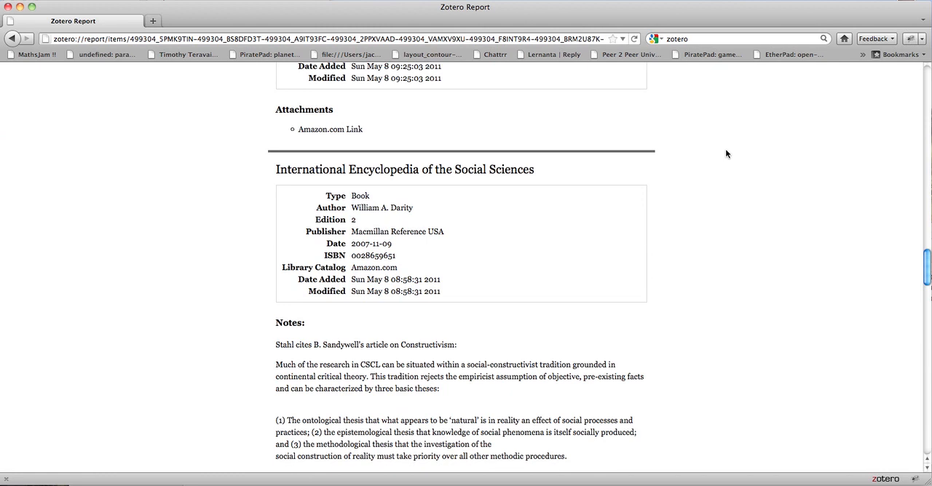
pyautogui.scroll(-14, 726, 153)
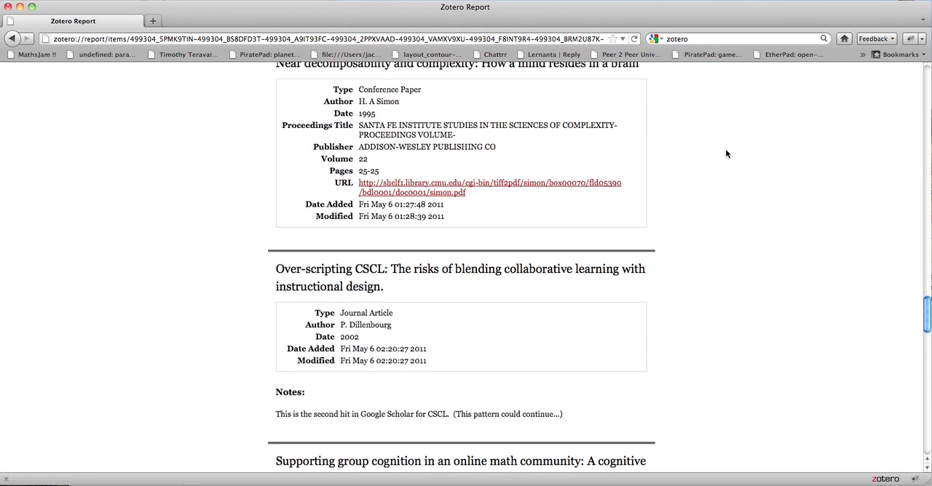
pyautogui.scroll(-18, 726, 154)
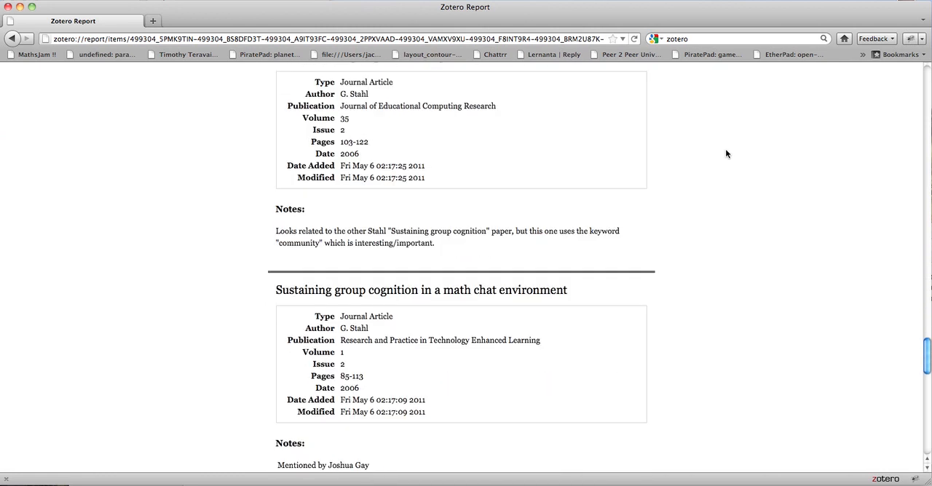
pyautogui.scroll(-18, 725, 154)
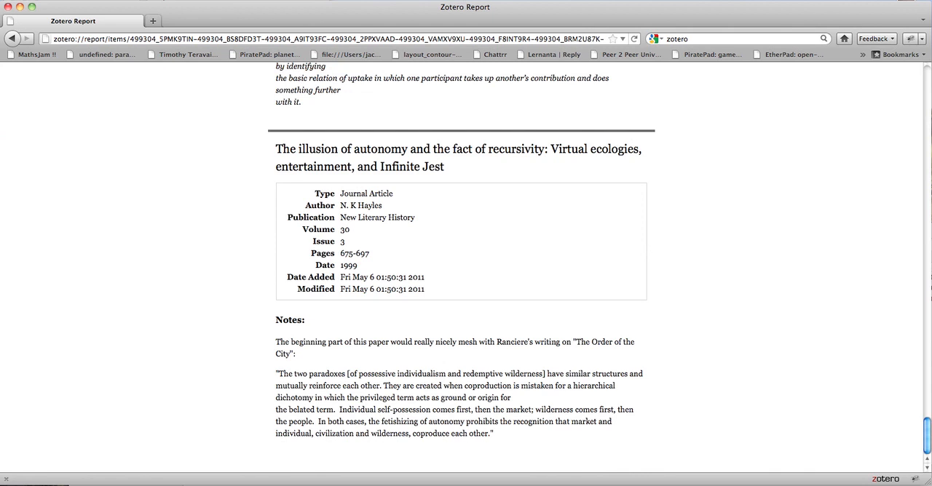
# View the HTML source of the report page and close the source window.
pyautogui.click(112, 0)
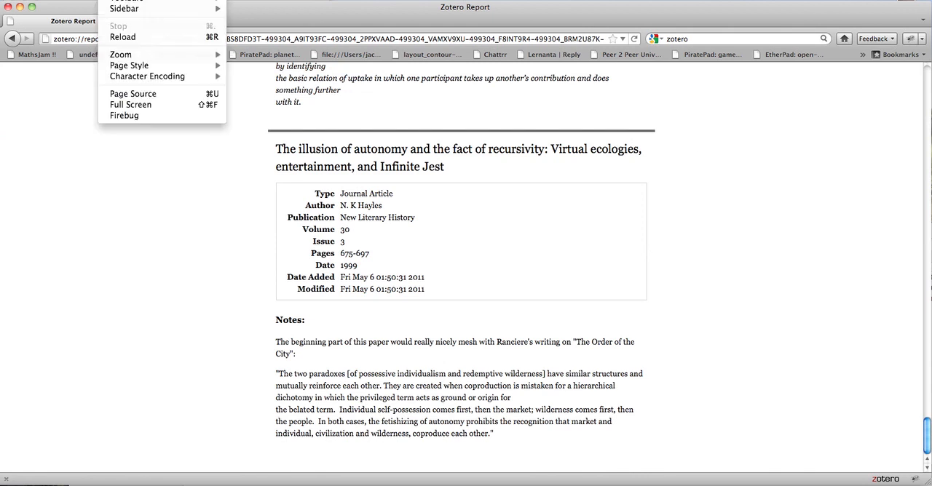
pyautogui.click(120, 95)
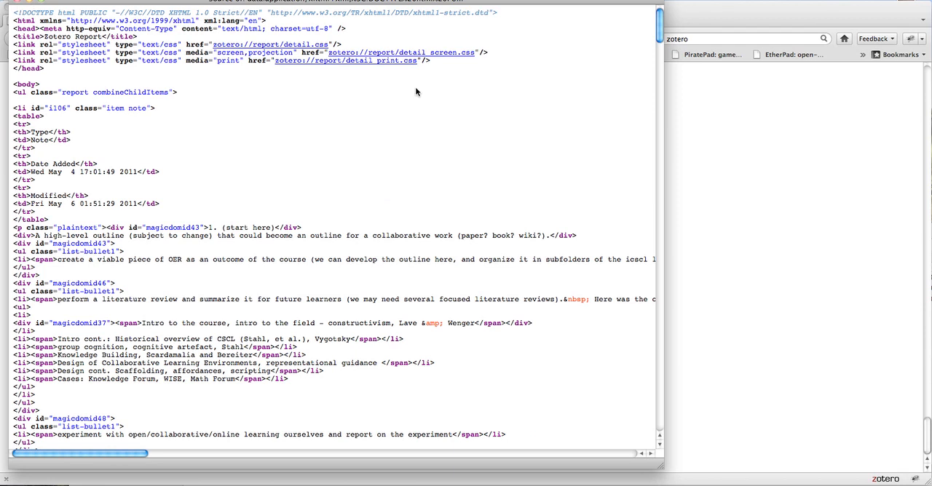
pyautogui.click(19, 0)
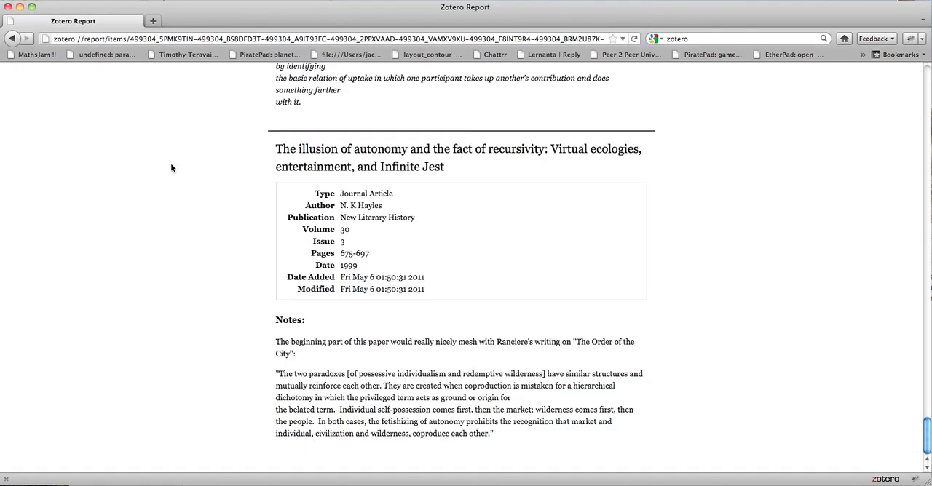
# Go back from the report to the Amazon page for "Global Introduction to CSCL" and reopen the Zotero library.
pyautogui.scroll(15, 171, 169)
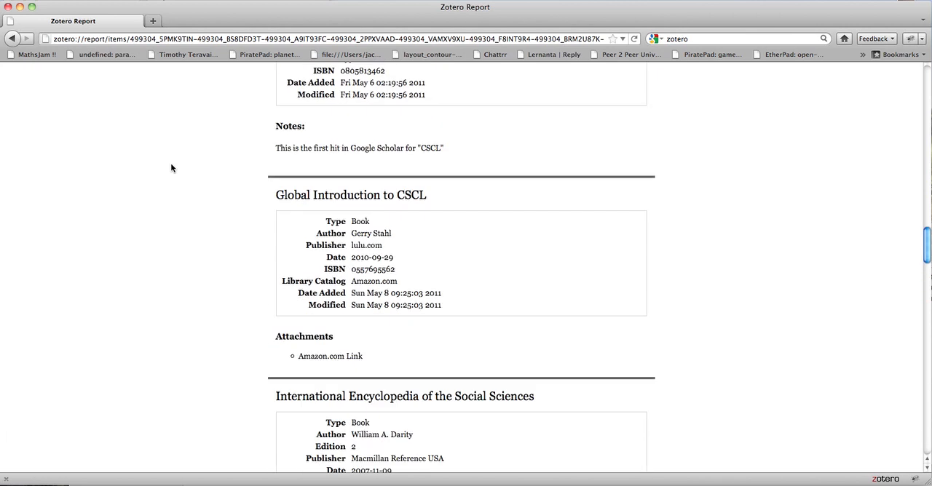
pyautogui.click(10, 39)
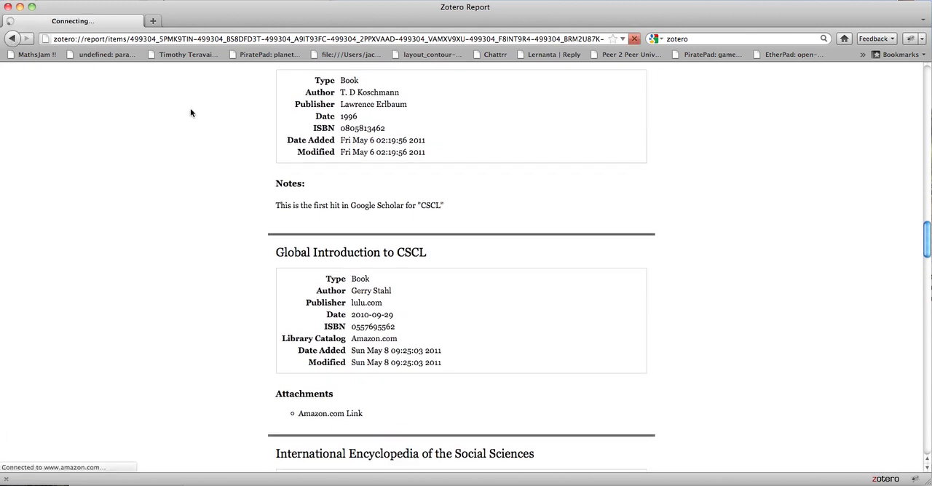
pyautogui.click(894, 480)
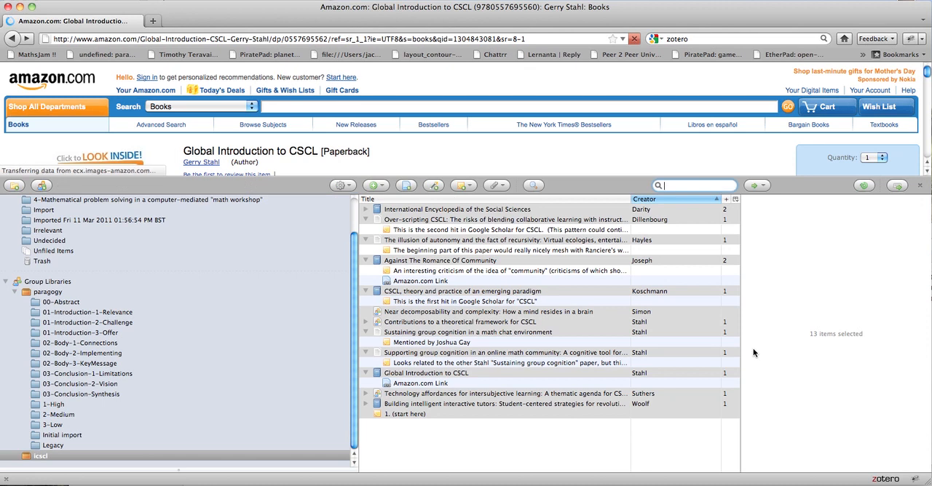
# Select only the book "Against The Romance Of Community" in the icscl library and collapse its child entries.
pyautogui.click(364, 292)
pyautogui.click(365, 292)
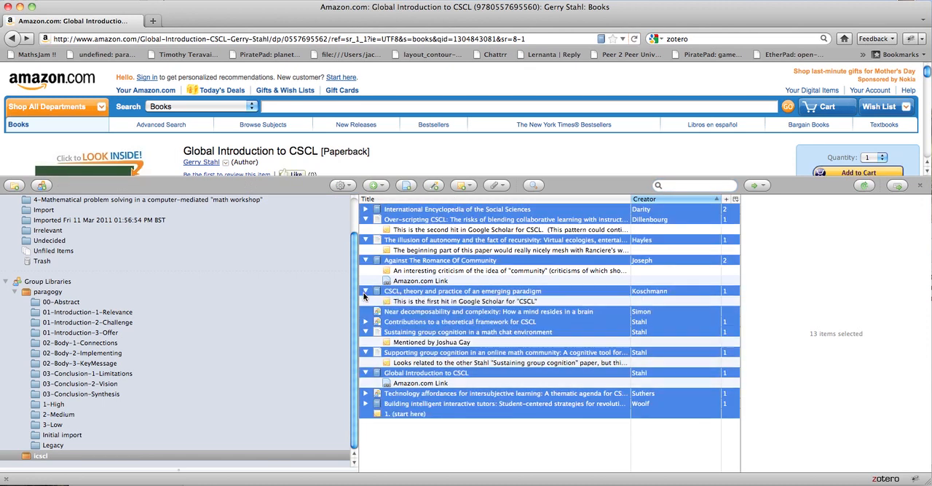
pyautogui.click(418, 281)
pyautogui.click(419, 261)
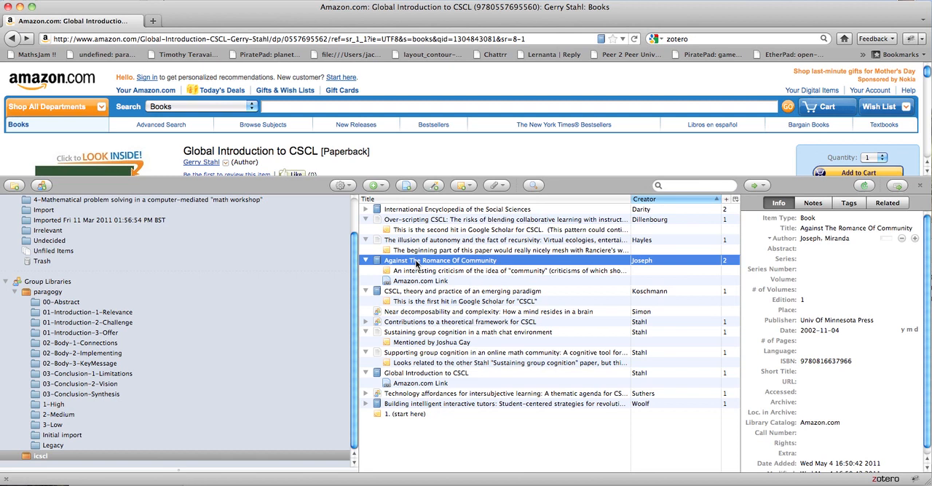
pyautogui.click(365, 260)
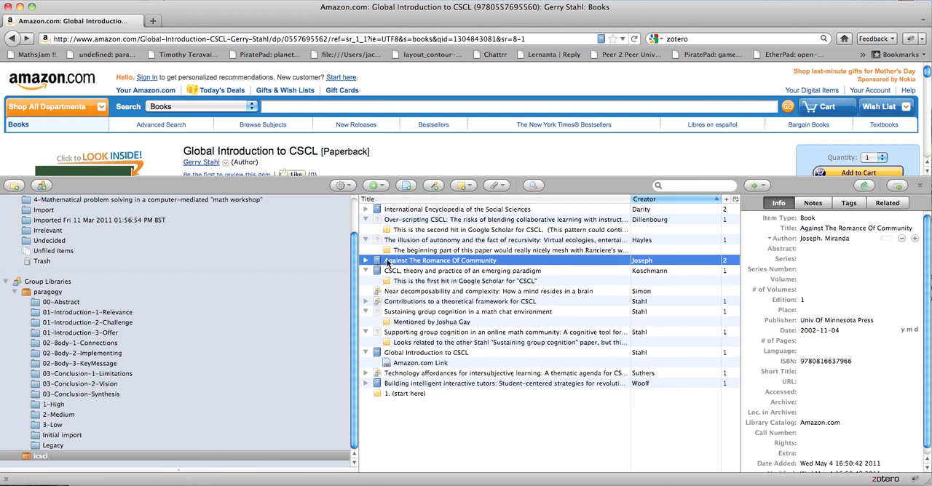
# Create a bibliography from the selected book in Chicago Manual of Style (Note without Bibliography) and copy it to the clipboard.
pyautogui.rightClick(388, 264)
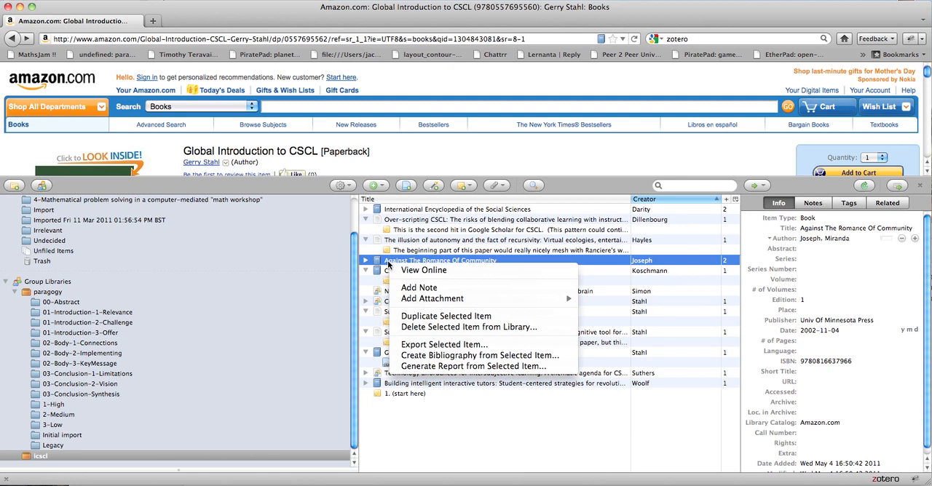
pyautogui.click(462, 356)
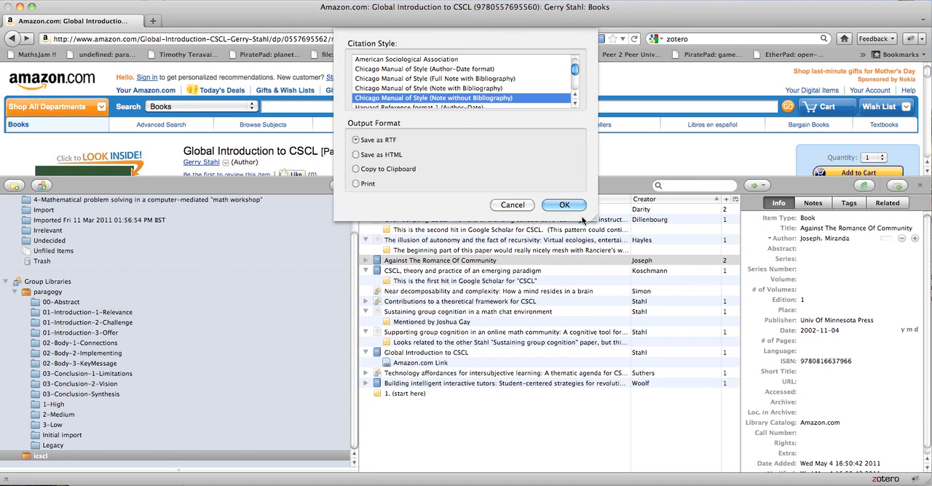
pyautogui.moveTo(595, 221); pyautogui.dragTo(625, 301)
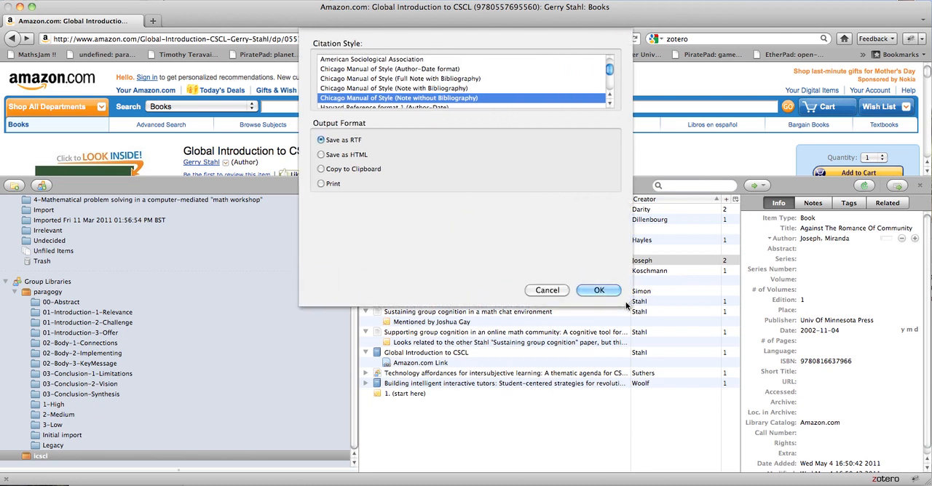
pyautogui.scroll(-2, 492, 87)
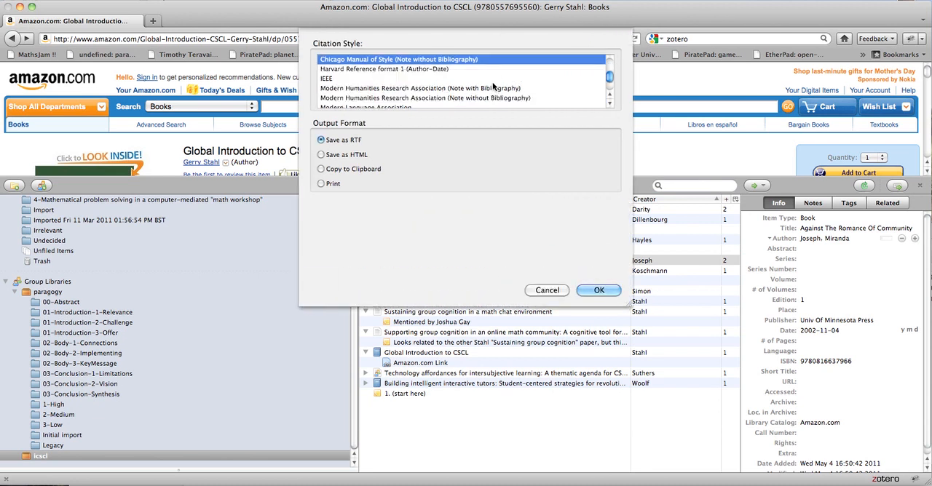
pyautogui.scroll(3, 493, 86)
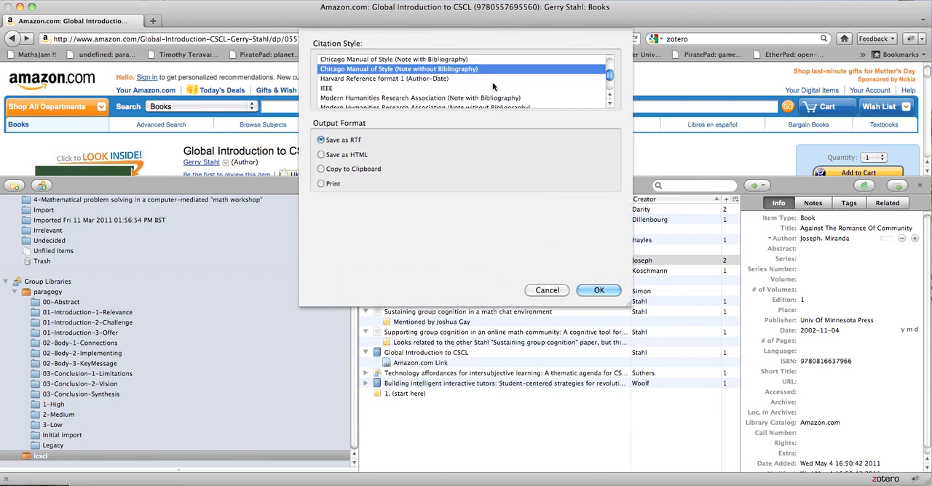
pyautogui.click(320, 170)
pyautogui.scroll(-3, 399, 86)
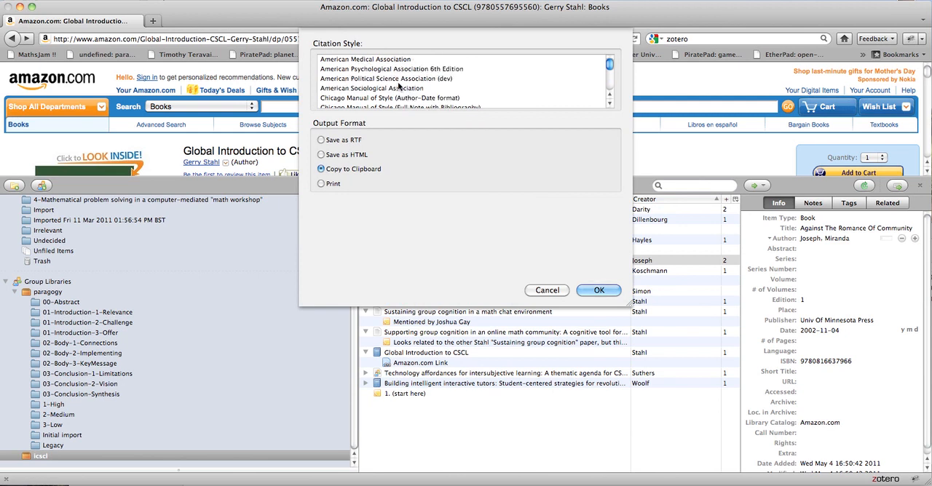
pyautogui.scroll(-4, 398, 86)
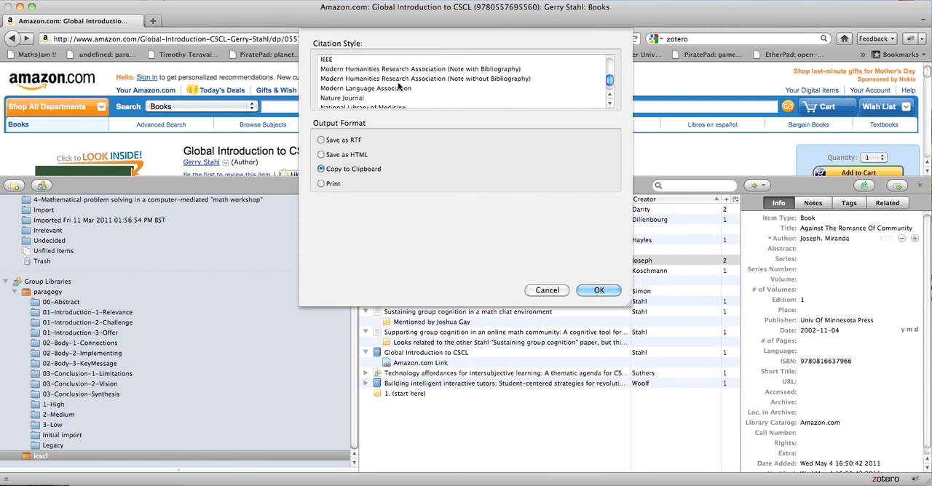
pyautogui.scroll(4, 399, 86)
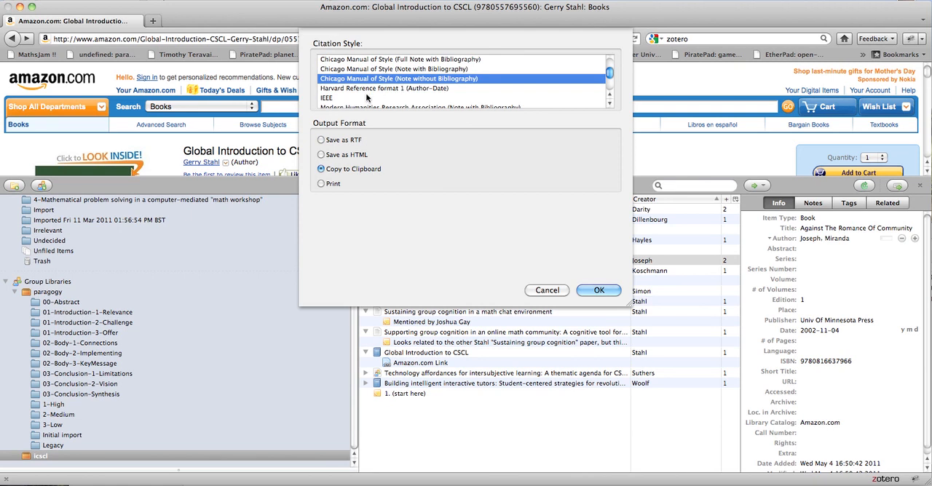
pyautogui.scroll(3, 367, 97)
pyautogui.scroll(-3, 367, 97)
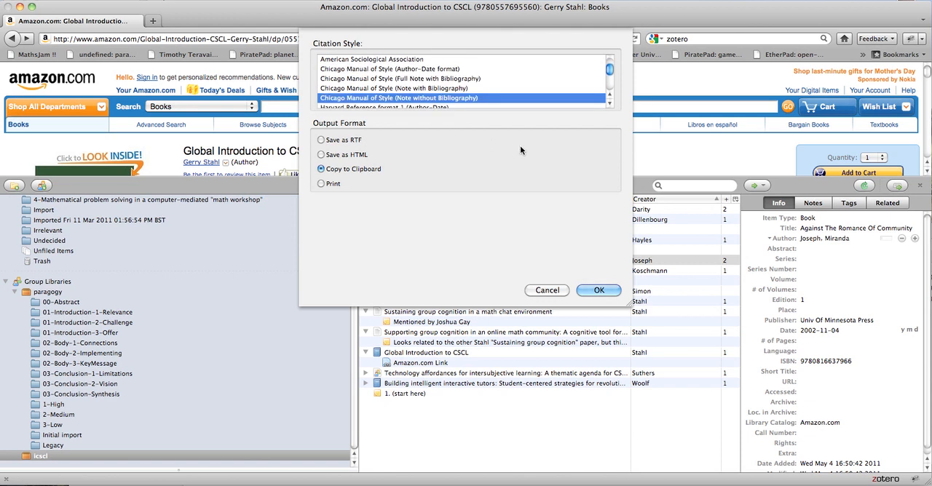
pyautogui.click(598, 290)
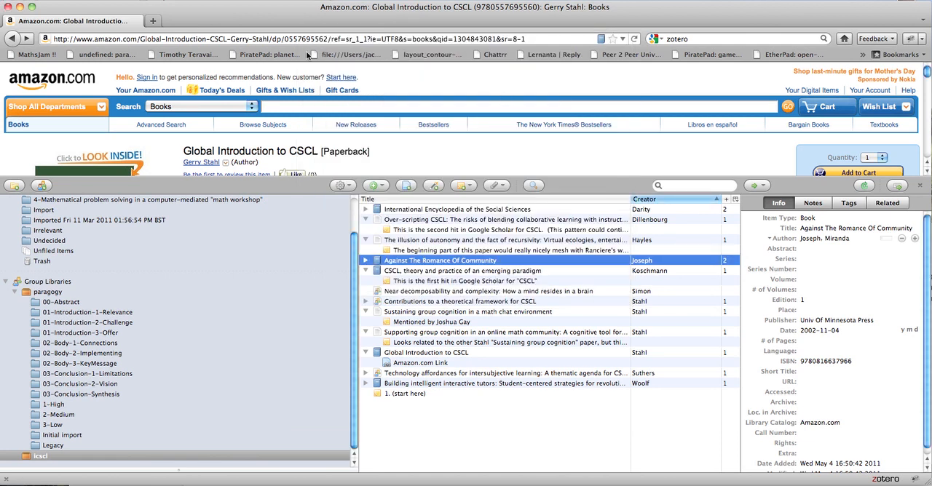
# Load piratepad.net/introcscl in a new tab and close the Zotero library to show the full pad.
pyautogui.click(156, 22)
pyautogui.write('pi')
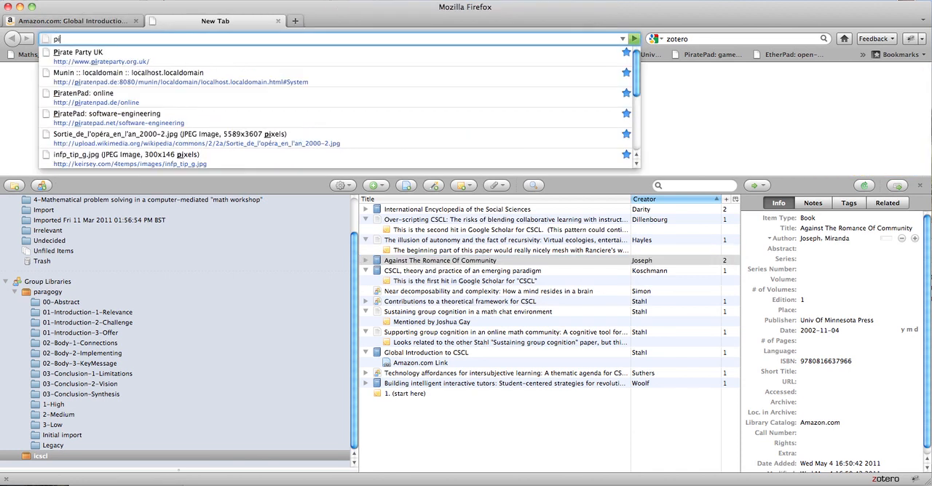
pyautogui.write('ratepad')
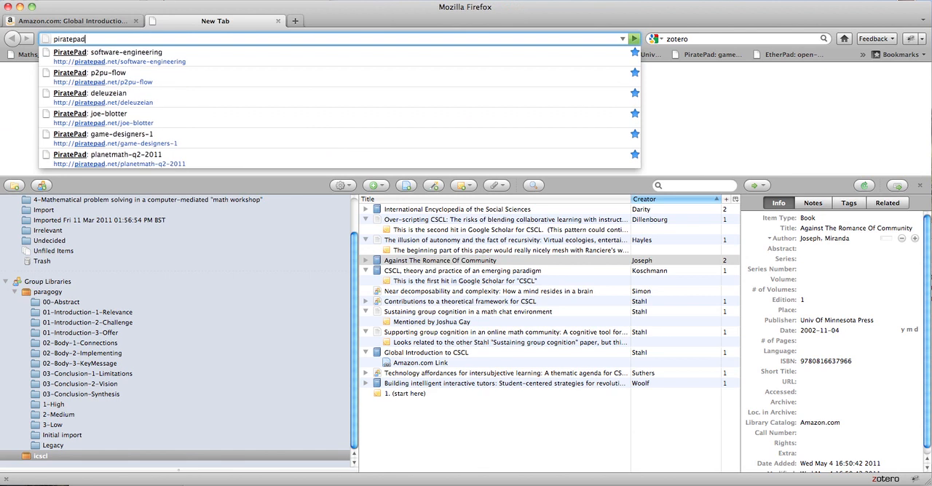
pyautogui.write('.net/i')
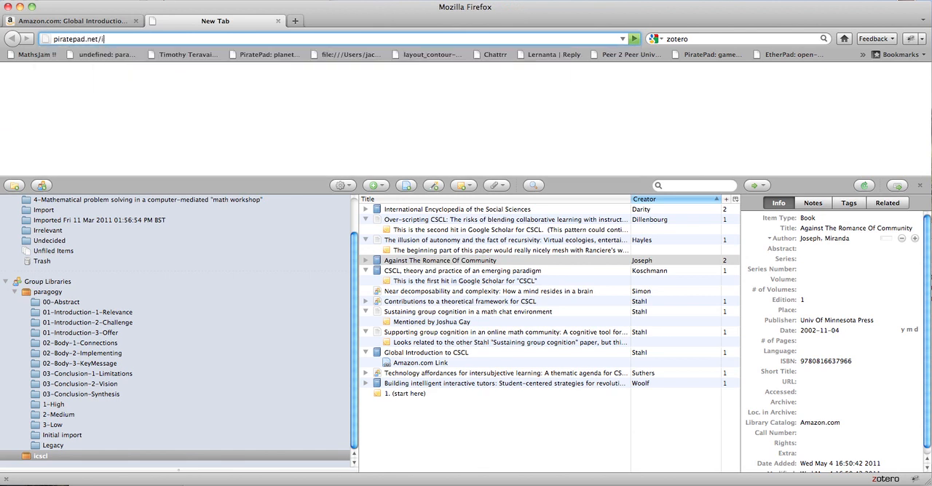
pyautogui.write('ntrocscl')
pyautogui.press('Return')
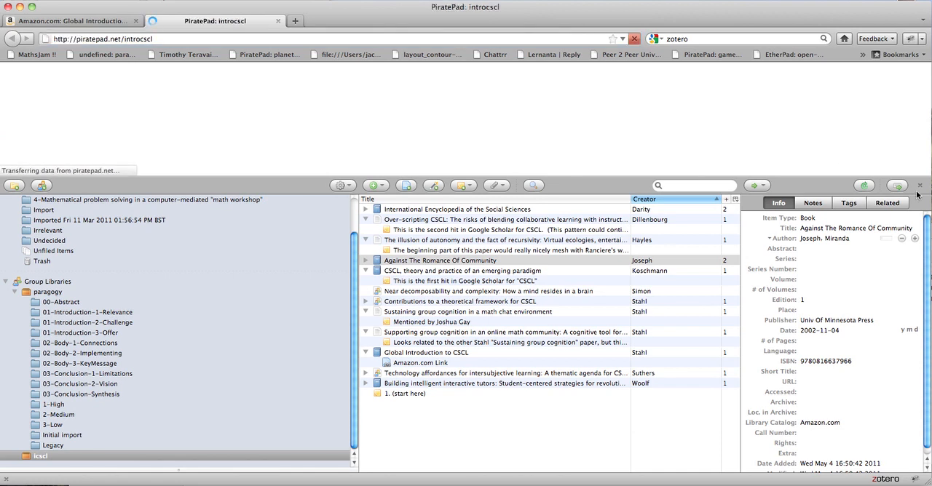
pyautogui.click(919, 187)
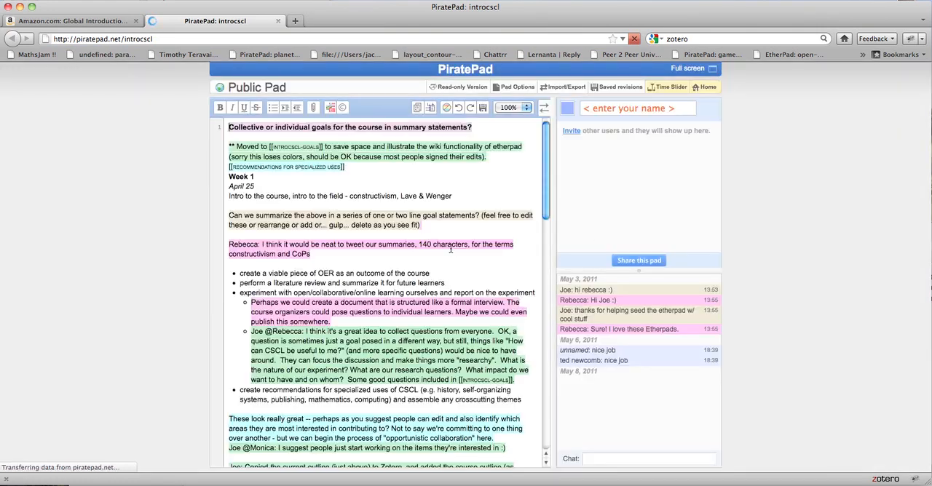
# Paste the copied citation below the "Recommendations for specialized uses" link, with a blank line before and after it.
pyautogui.click(392, 171)
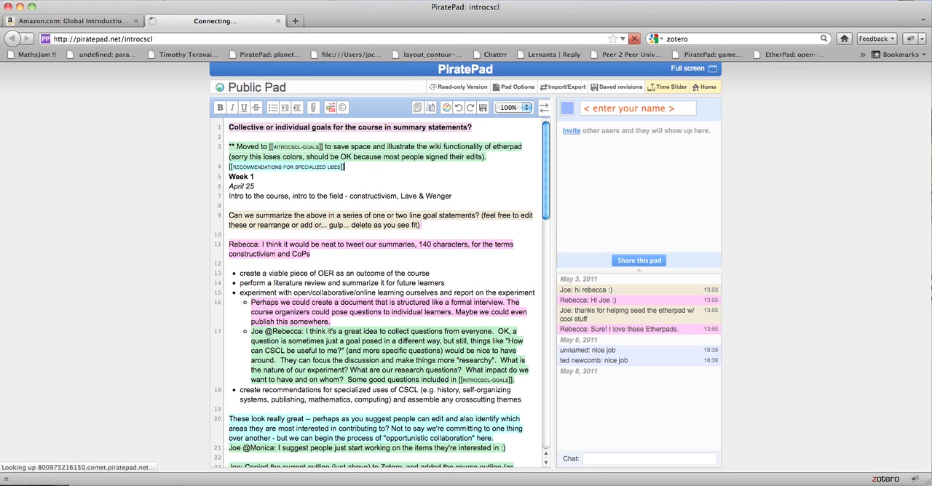
pyautogui.press('Return')
pyautogui.press('Return')
pyautogui.write('Miranda Joseph, Against The Romance Of Community, 1st ed. (Univ Of Minnesota Press, 2002).')
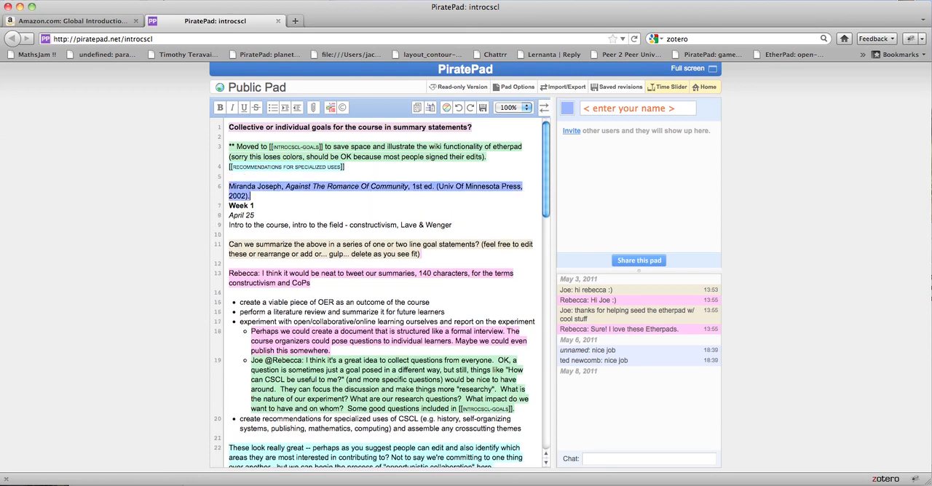
pyautogui.press('Return')
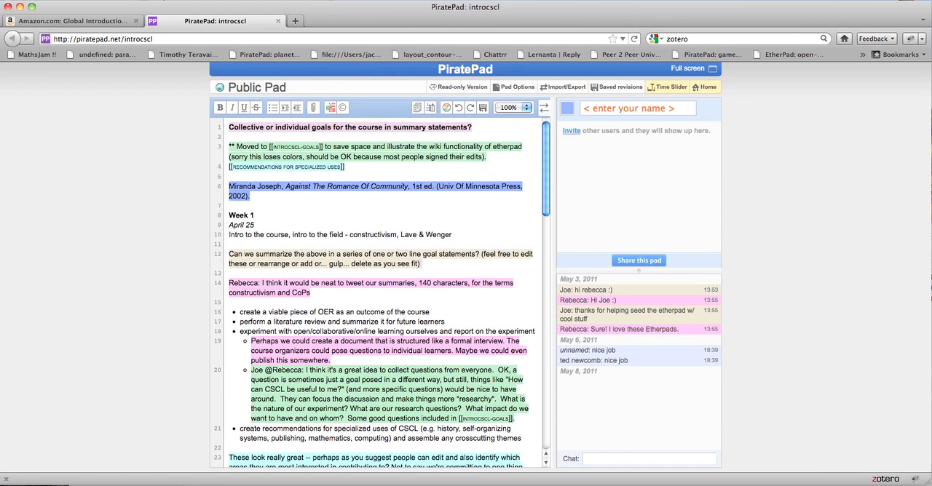
# Reopen the Zotero library alongside the pad, leaving the attachment options unused.
pyautogui.click(887, 480)
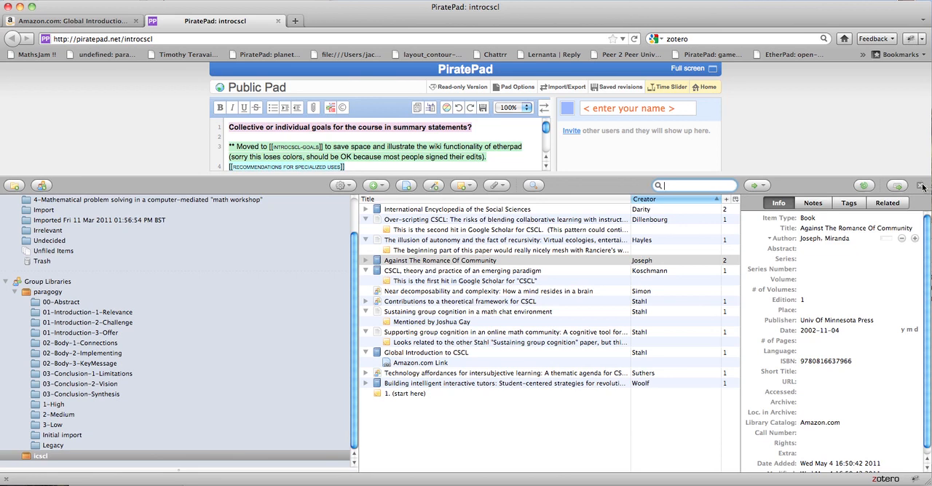
pyautogui.click(509, 180)
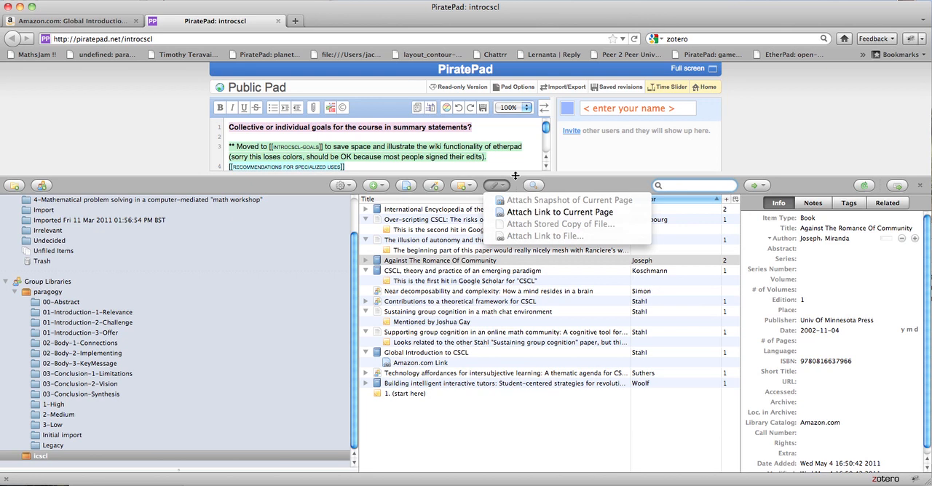
pyautogui.click(512, 166)
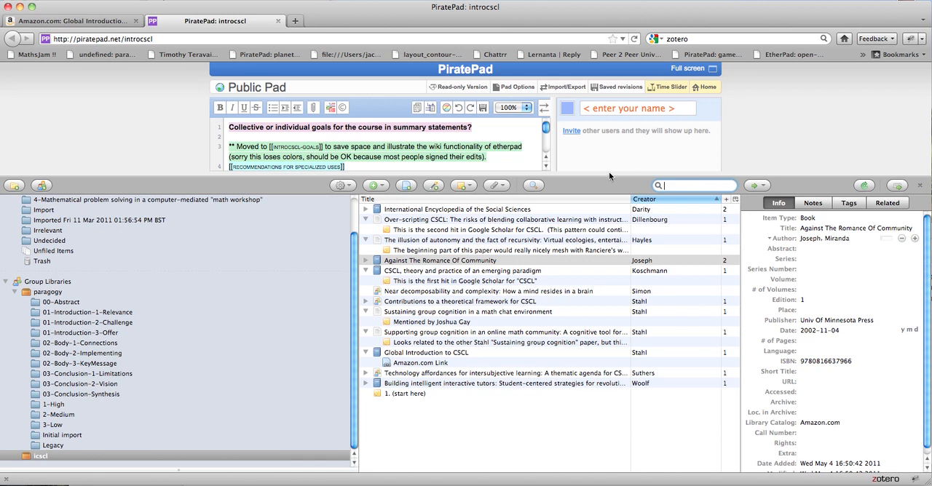
# Enlarge the Zotero library pane to cover the page and move the PiratePad tab into its own window.
pyautogui.moveTo(608, 176); pyautogui.dragTo(590, 42)
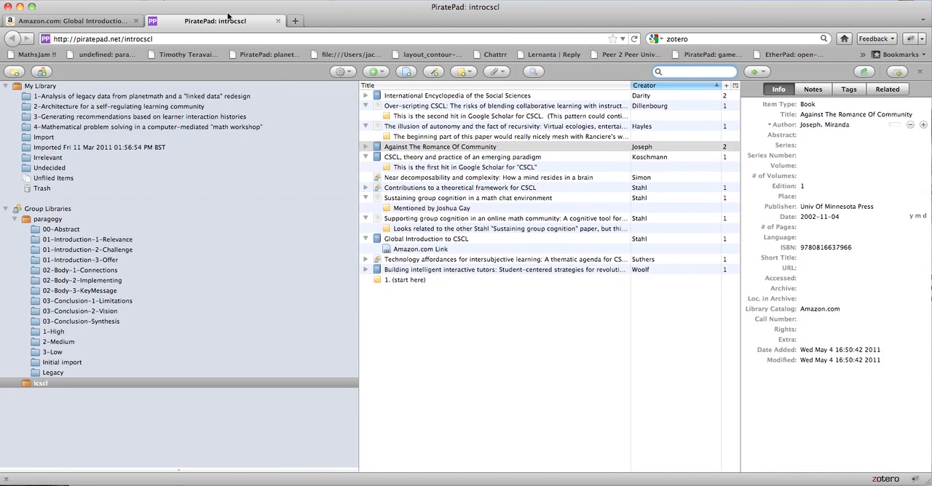
pyautogui.moveTo(230, 26); pyautogui.dragTo(217, 13)
pyautogui.rightClick(197, 24)
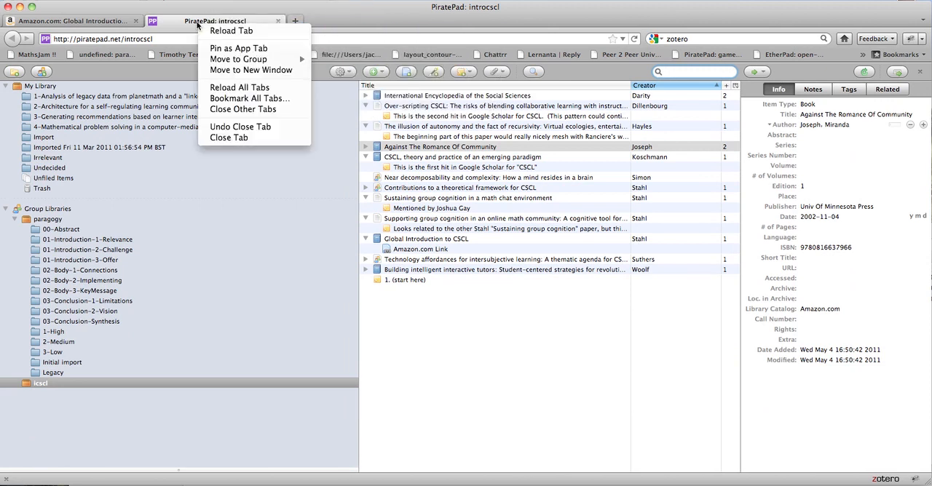
pyautogui.click(214, 70)
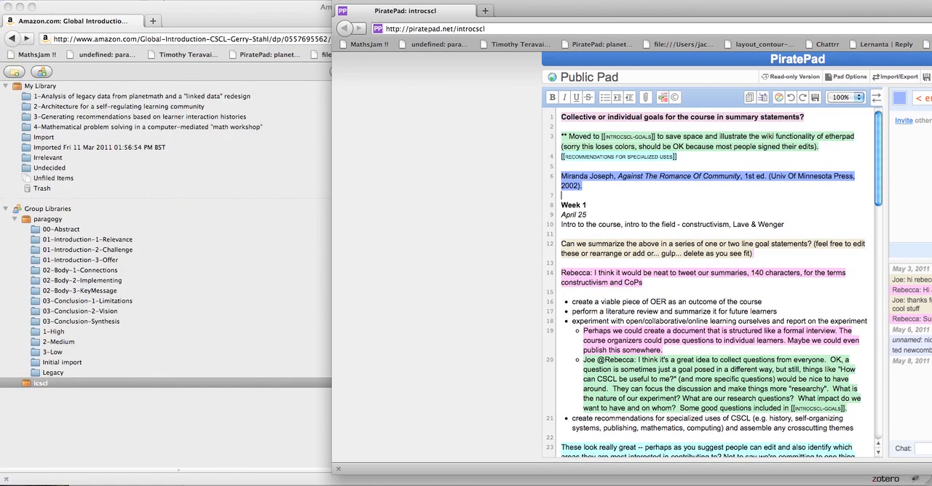
pyautogui.moveTo(591, 2); pyautogui.dragTo(423, 3)
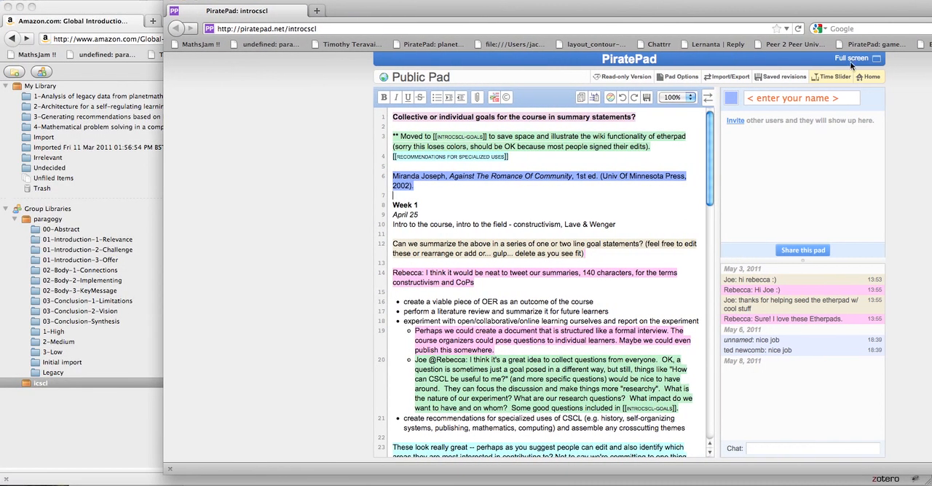
# Expand the pad to full-screen layout, and narrow and arrange the Zotero and PiratePad windows side by side.
pyautogui.click(852, 60)
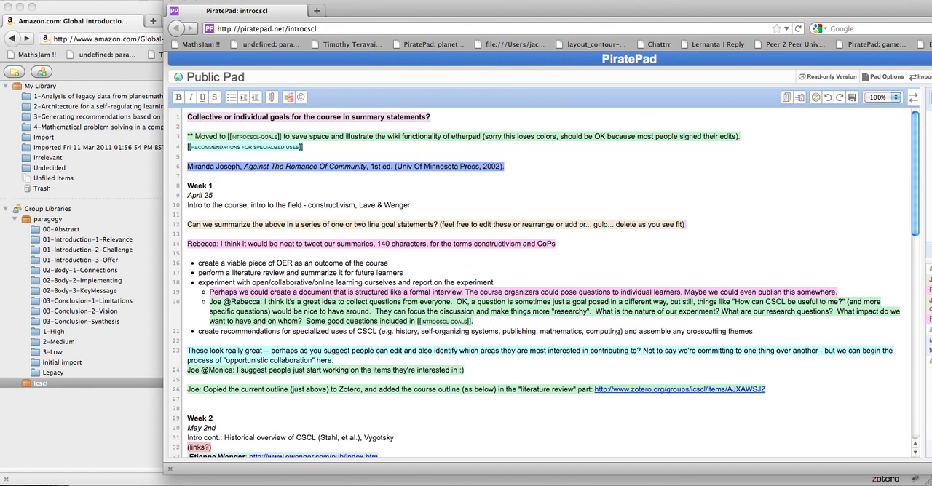
pyautogui.click(899, 478)
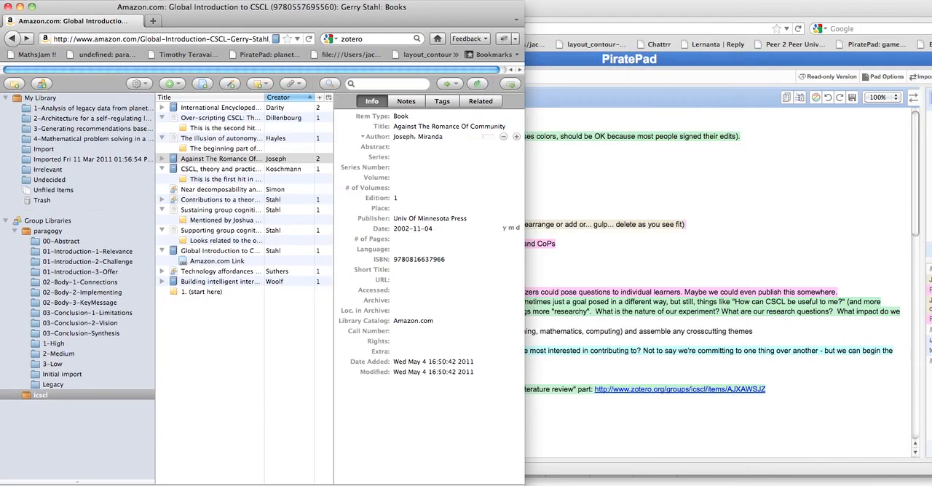
pyautogui.moveTo(519, 479); pyautogui.dragTo(479, 485)
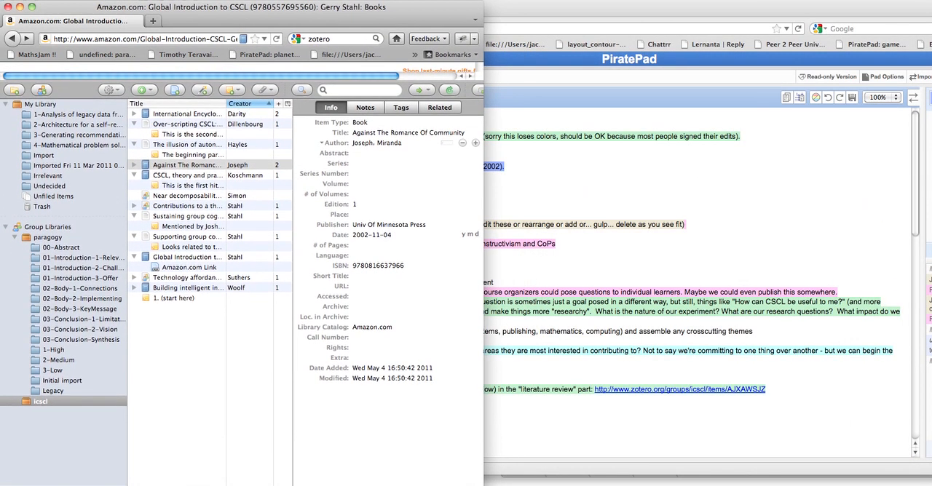
pyautogui.click(851, 468)
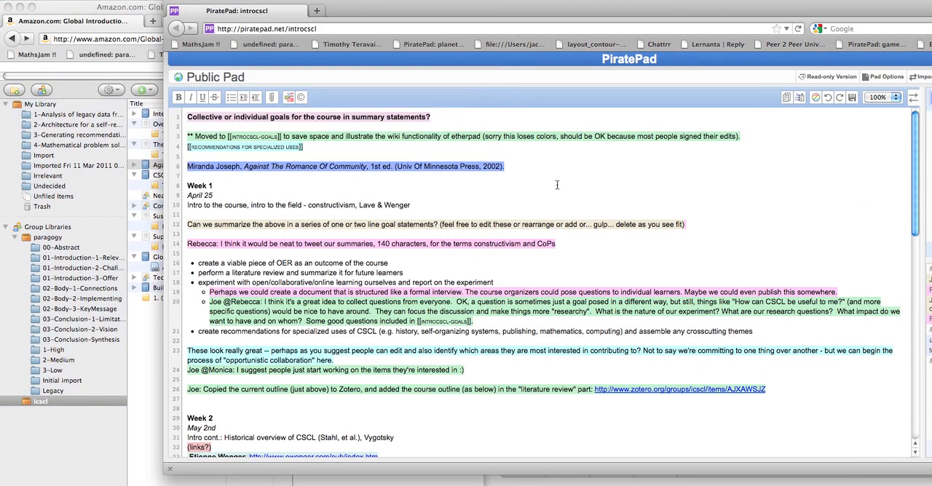
pyautogui.moveTo(445, 10); pyautogui.dragTo(327, 18)
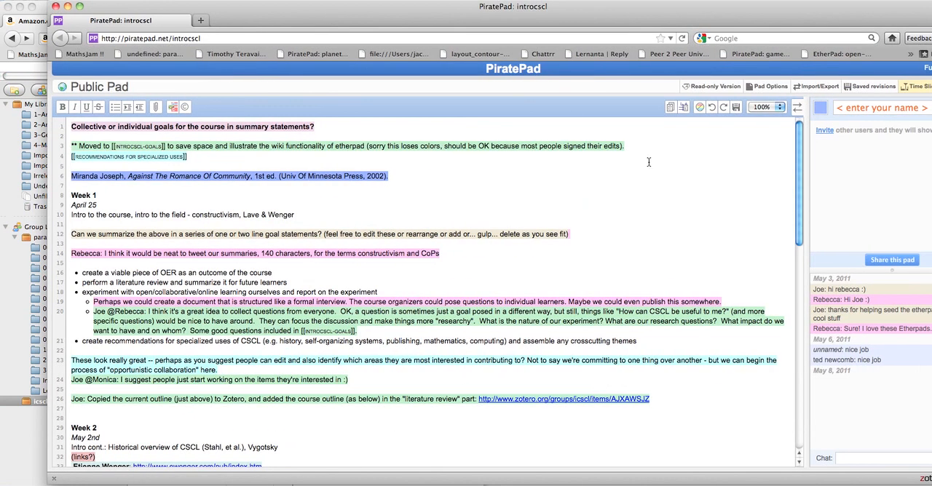
pyautogui.moveTo(512, 20); pyautogui.dragTo(426, 29)
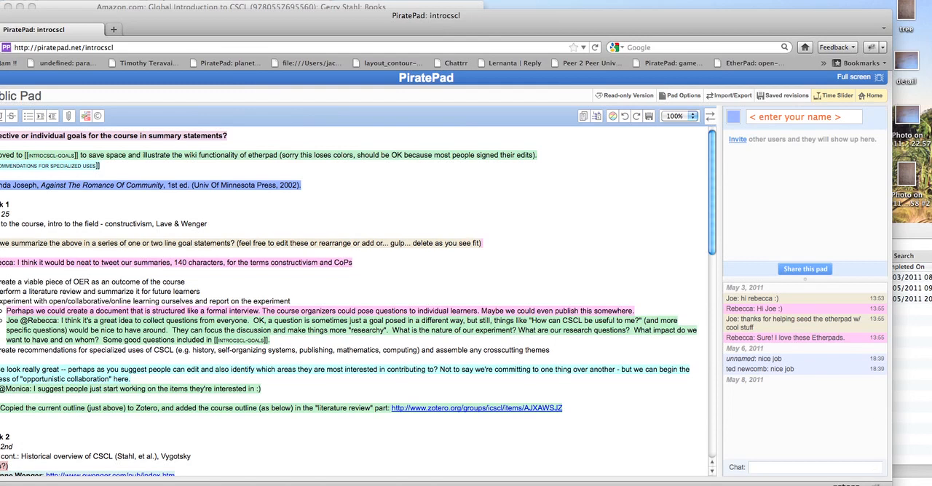
pyautogui.moveTo(886, 481); pyautogui.dragTo(616, 482)
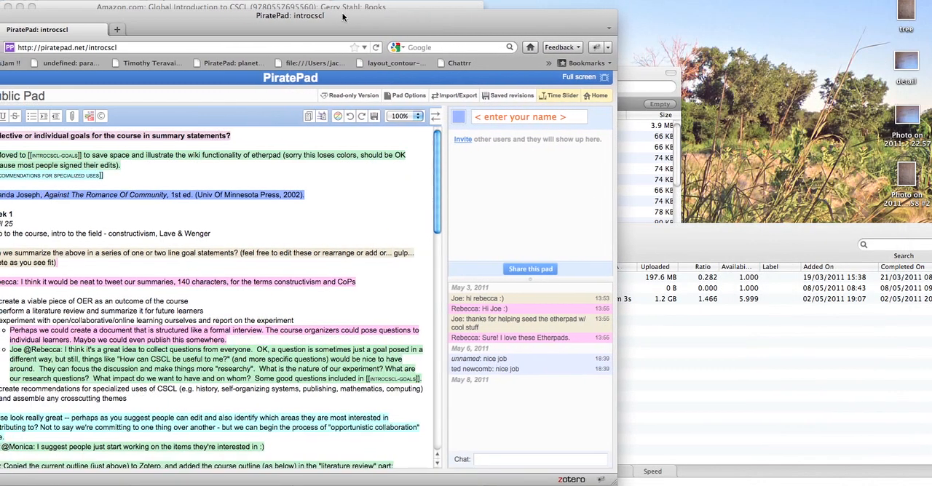
pyautogui.moveTo(343, 16); pyautogui.dragTo(689, 16)
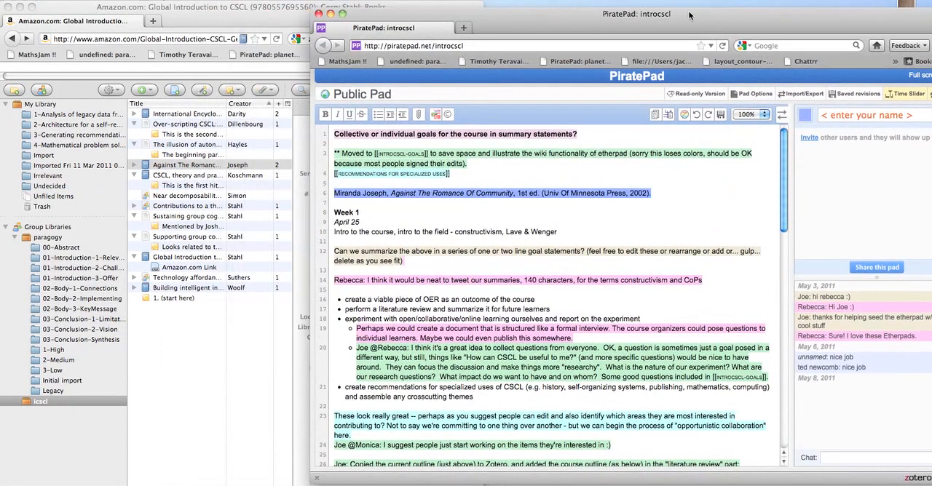
# Export the current pad as HTML, saving introcscl-latest.html, and dismiss the downloads list.
pyautogui.click(790, 99)
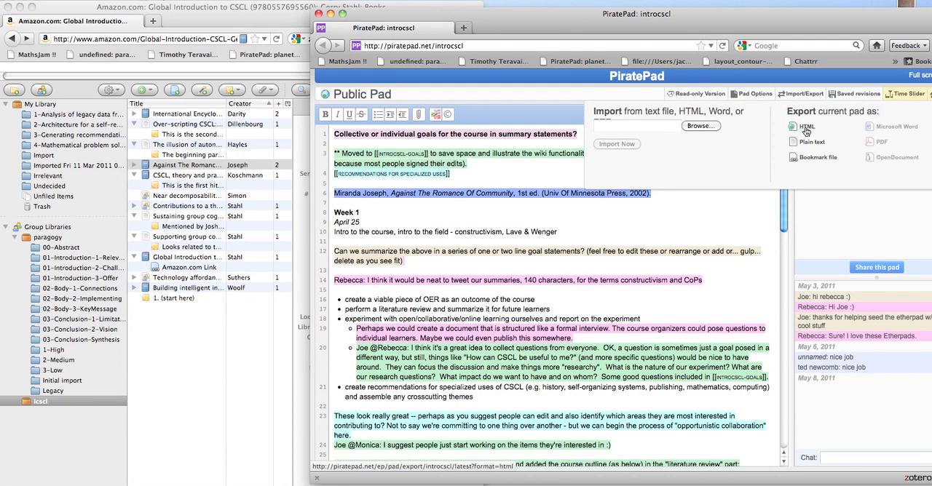
pyautogui.click(805, 128)
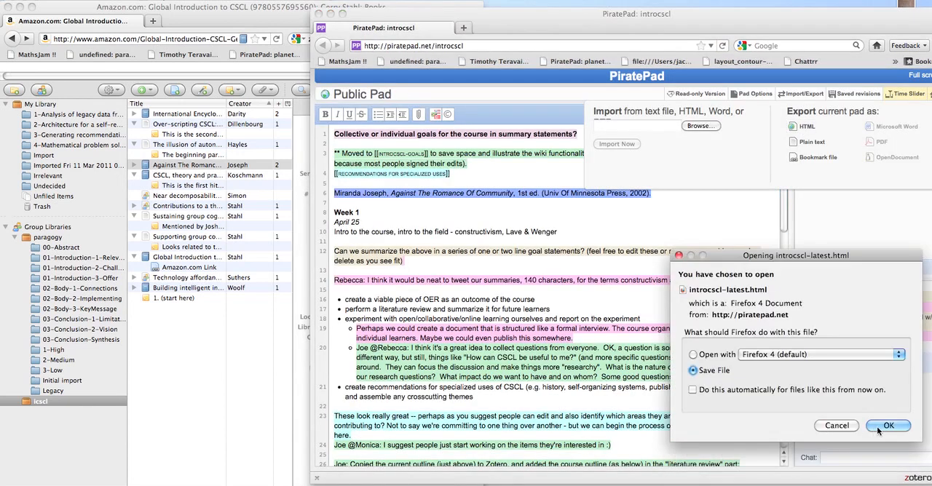
pyautogui.click(878, 427)
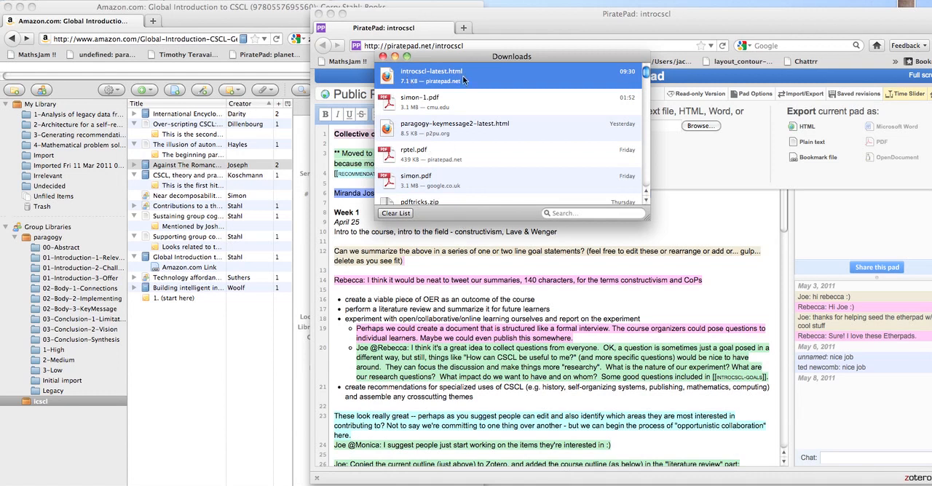
pyautogui.click(384, 57)
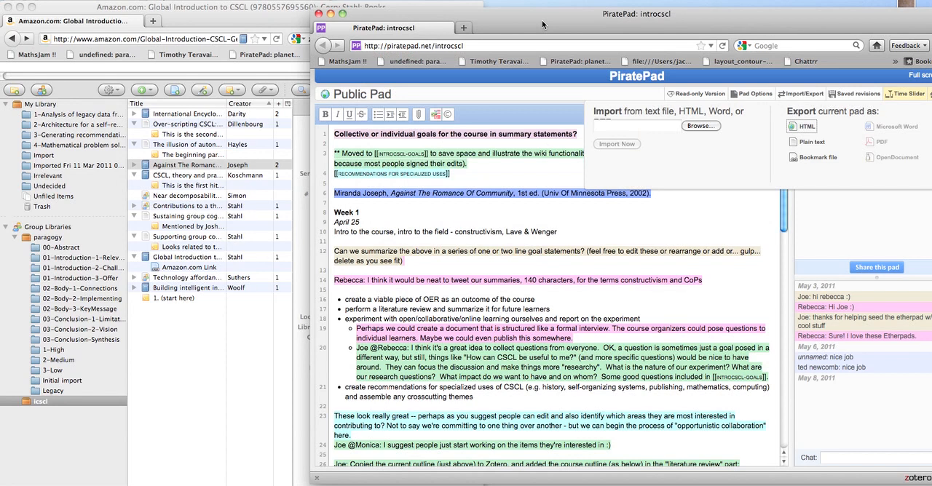
# Shift the PiratePad window away from the Zotero item details and widen the browser window holding the Zotero library.
pyautogui.moveTo(541, 25); pyautogui.dragTo(492, 22)
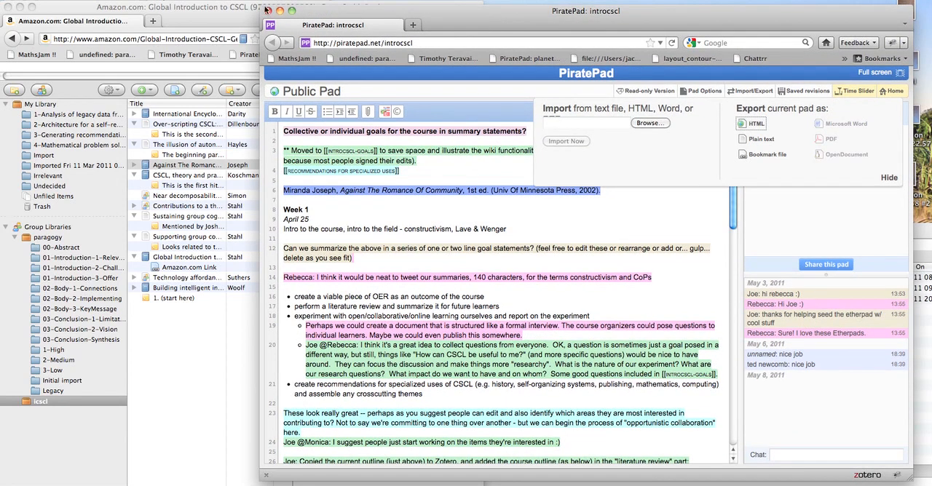
pyautogui.moveTo(323, 11); pyautogui.dragTo(409, 0)
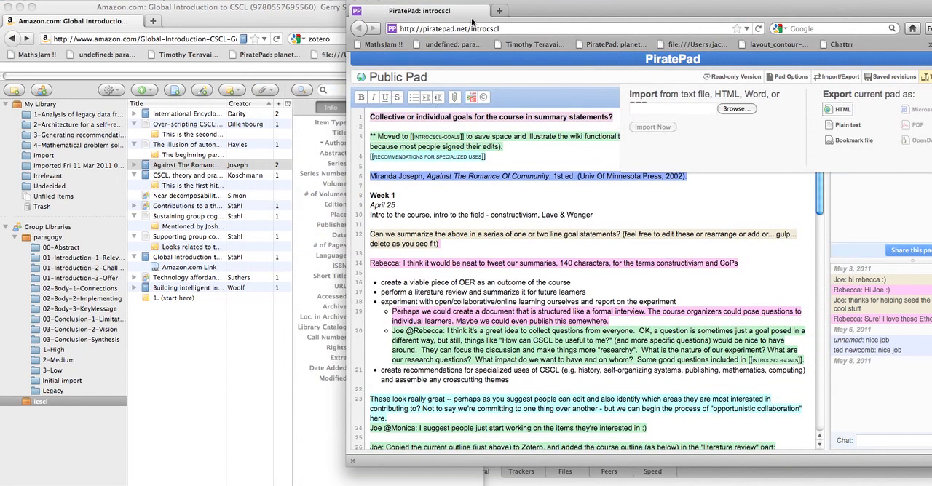
pyautogui.moveTo(522, 15); pyautogui.dragTo(599, 26)
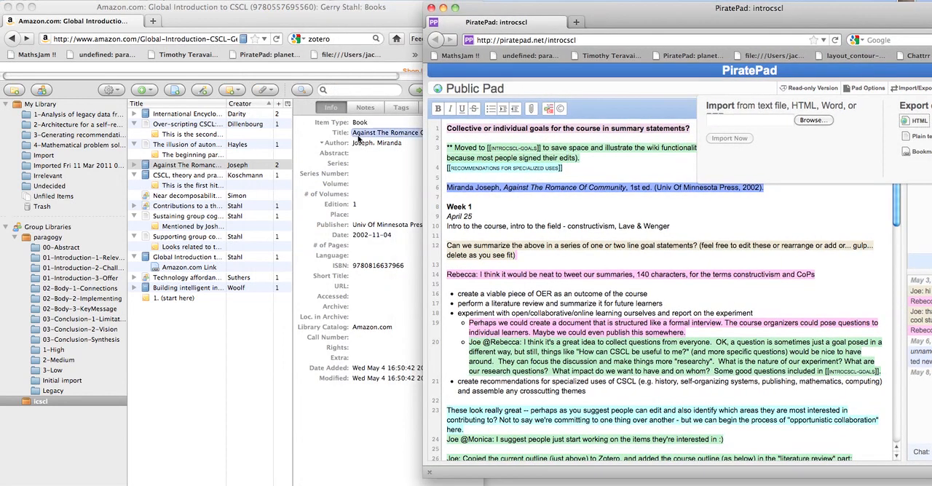
pyautogui.click(228, 332)
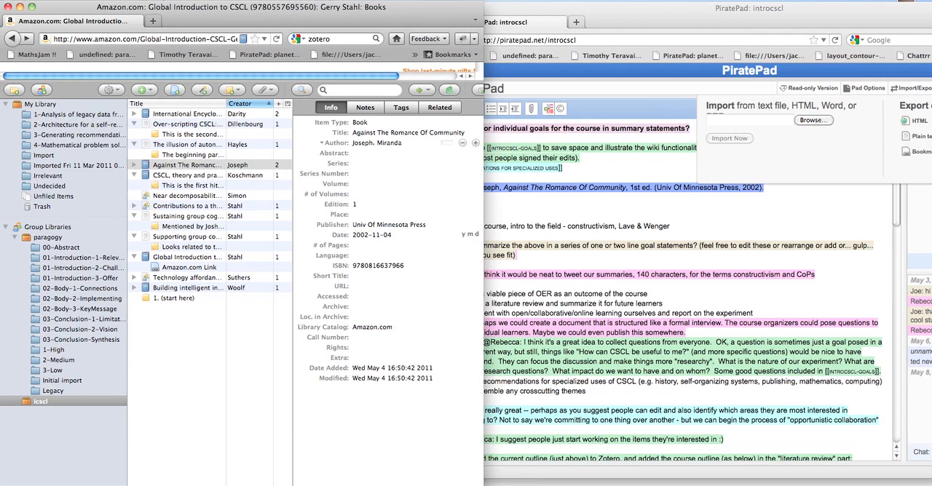
pyautogui.moveTo(479, 481); pyautogui.dragTo(841, 483)
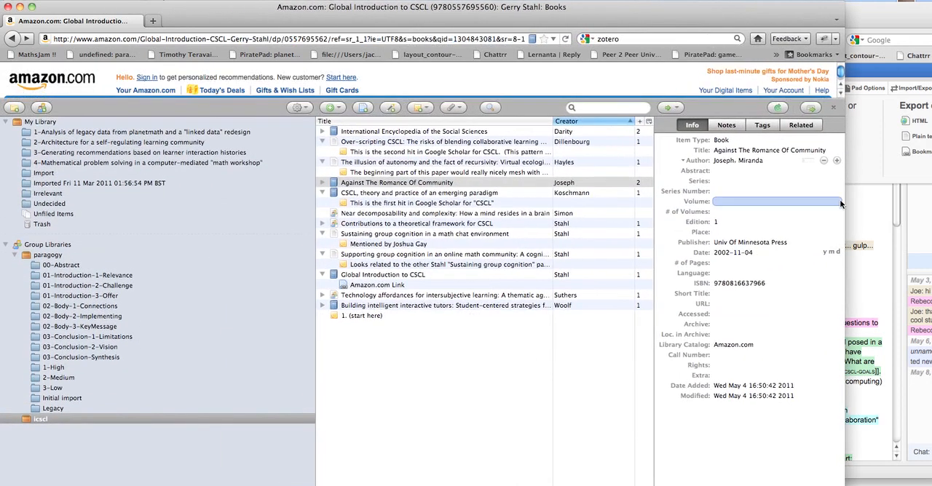
# Close the Zotero library to show the Amazon page and search Google for "zotero bibtex".
pyautogui.click(835, 108)
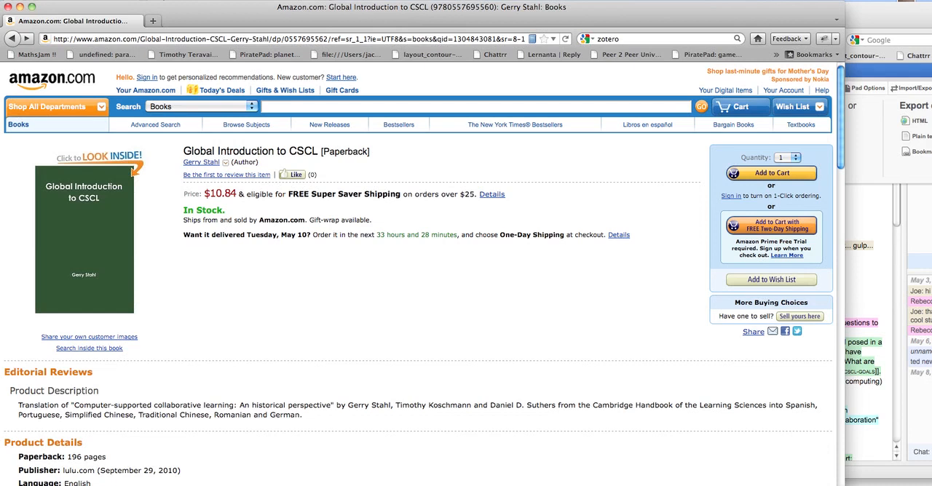
pyautogui.press('super+shift+z')
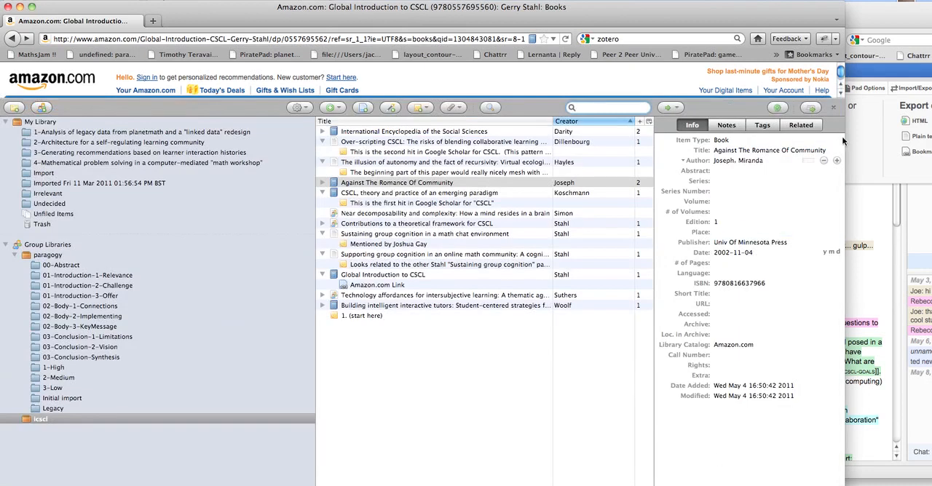
pyautogui.click(834, 108)
pyautogui.click(676, 39)
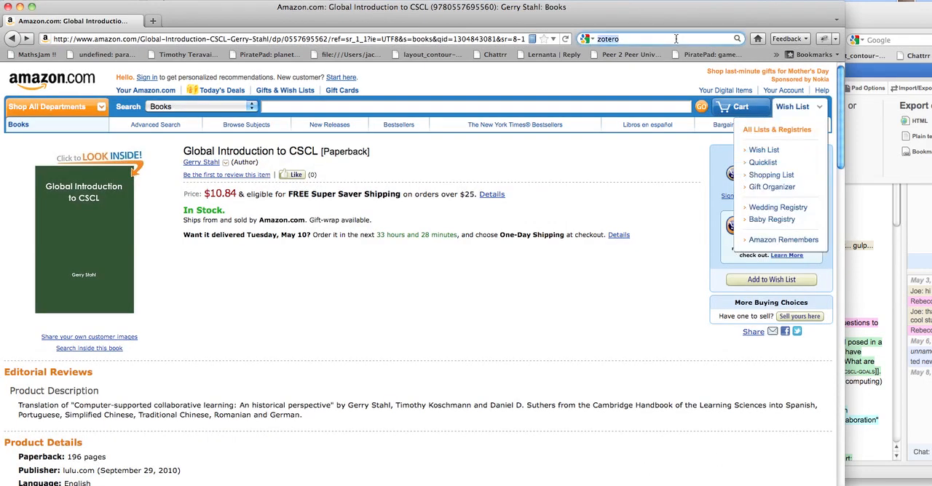
pyautogui.write('bibtex')
pyautogui.press('Return')
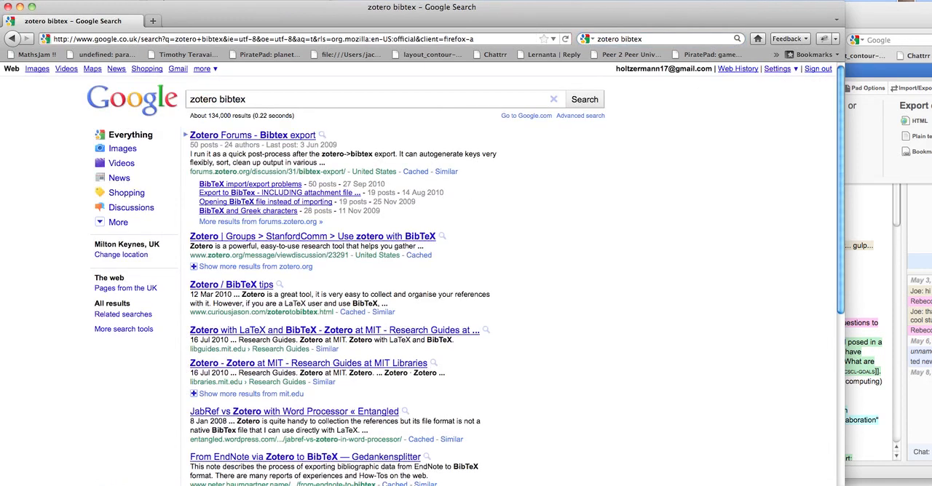
# Reopen the Zotero library and export it to the Desktop in BibTeX format with Export Files enabled, naming it introscl.
pyautogui.press('super+shift+z')
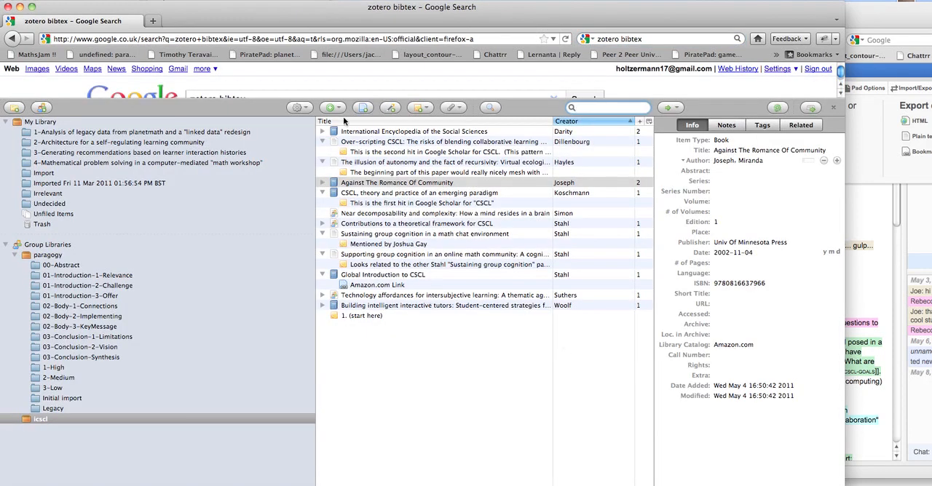
pyautogui.click(307, 111)
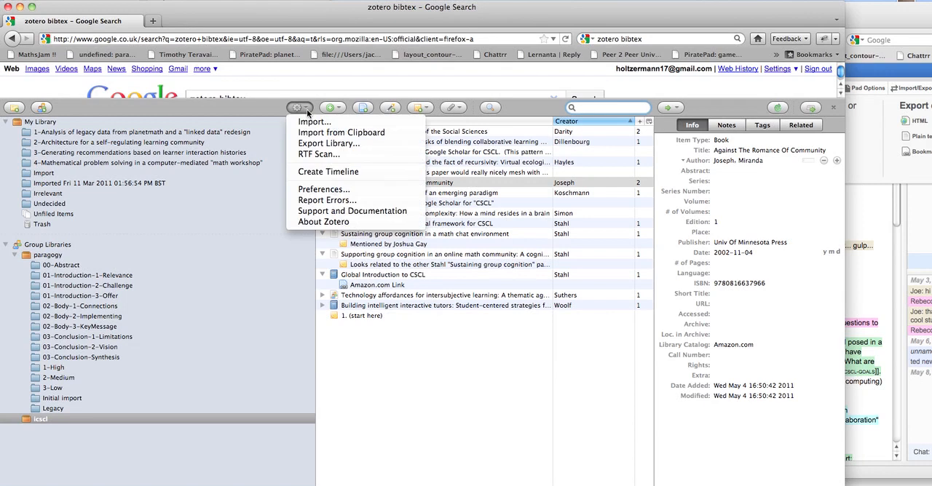
pyautogui.click(317, 144)
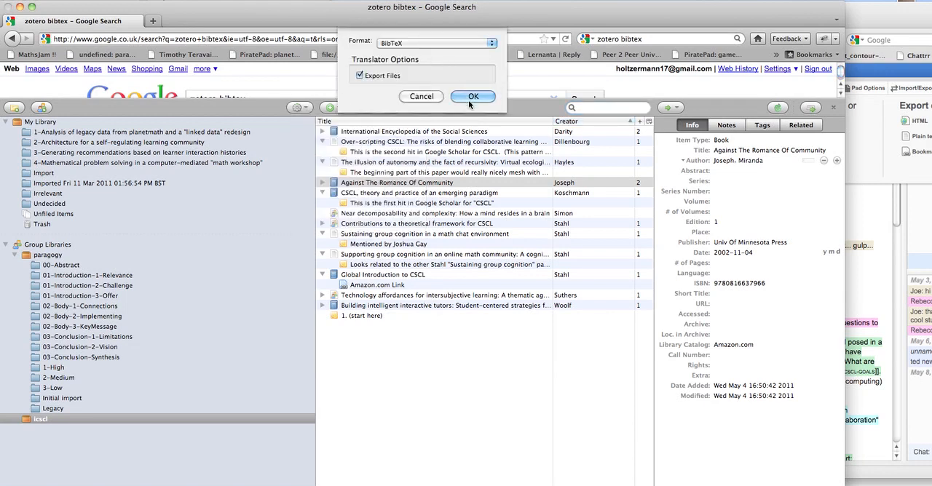
pyautogui.click(472, 97)
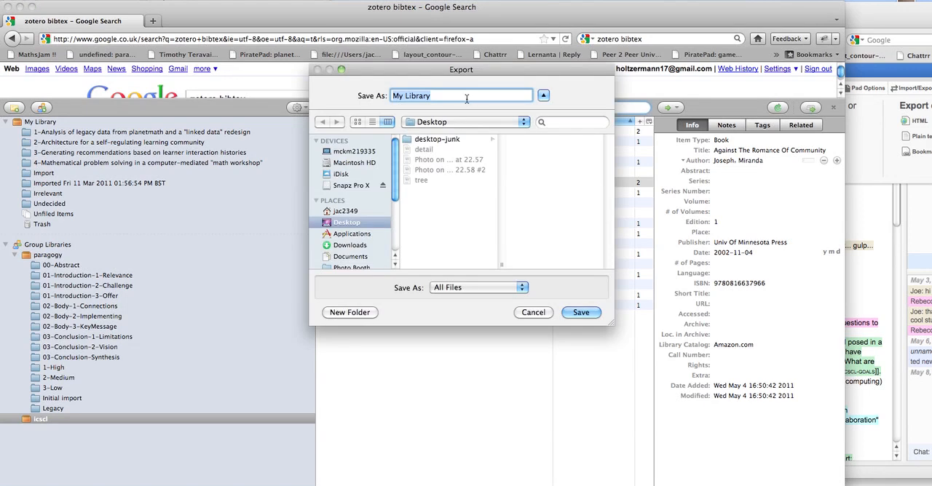
pyautogui.press('BackSpace')
pyautogui.write('intro')
pyautogui.write('scl')
pyautogui.press('Return')
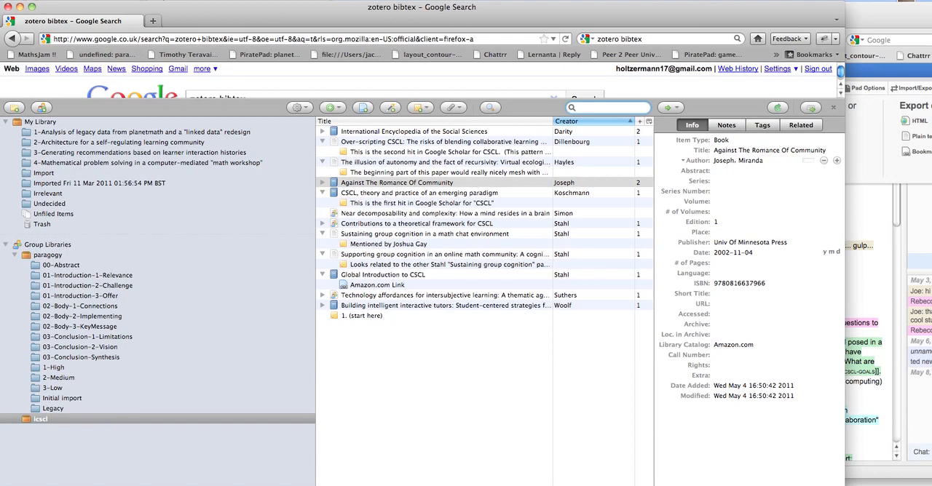
# Switch to Emacs and open the exported BibTeX file so that it fills the whole frame.
pyautogui.press('super+Tab')
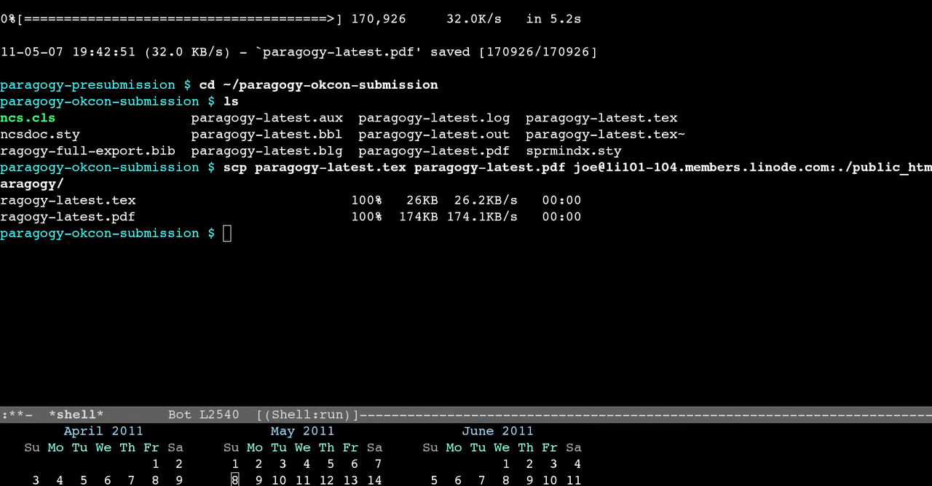
pyautogui.press('Tab')
pyautogui.press('Tab')
pyautogui.press('Return')
pyautogui.hotkey('ctrl', 'x')
pyautogui.press('1')
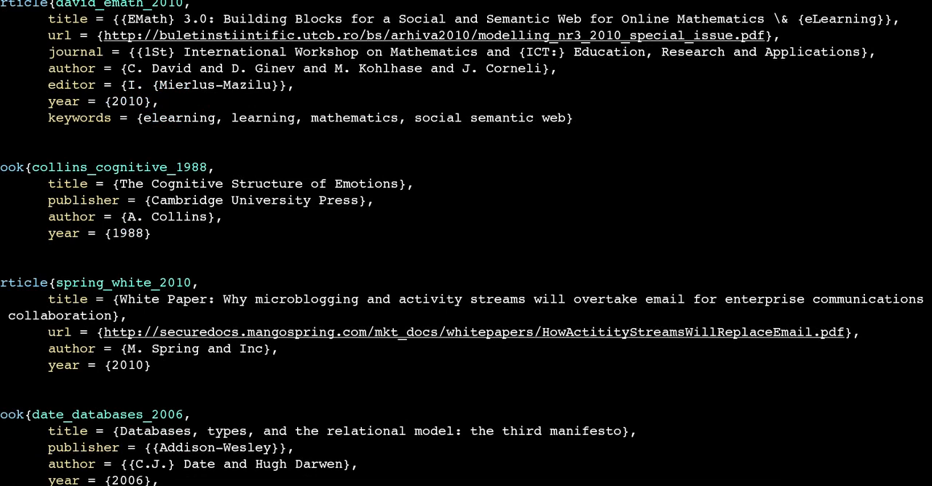
# Page through the exported BibTeX file to examine the entries' citation keys, fields, keywords and annotations.
pyautogui.hotkey('ctrl', 'v')
pyautogui.hotkey('ctrl', 'v')
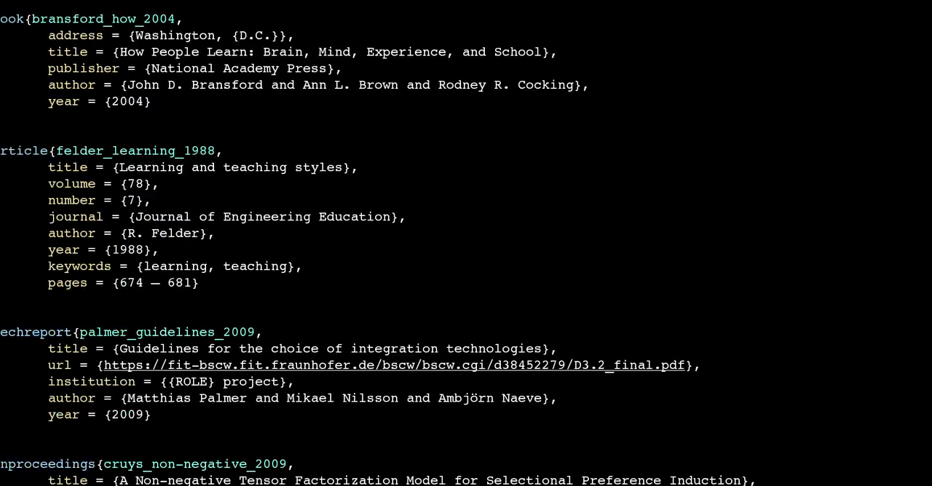
pyautogui.hotkey('ctrl', 'v')
pyautogui.hotkey('ctrl', 'v')
pyautogui.hotkey('ctrl', 'v')
pyautogui.hotkey('ctrl', 'v')
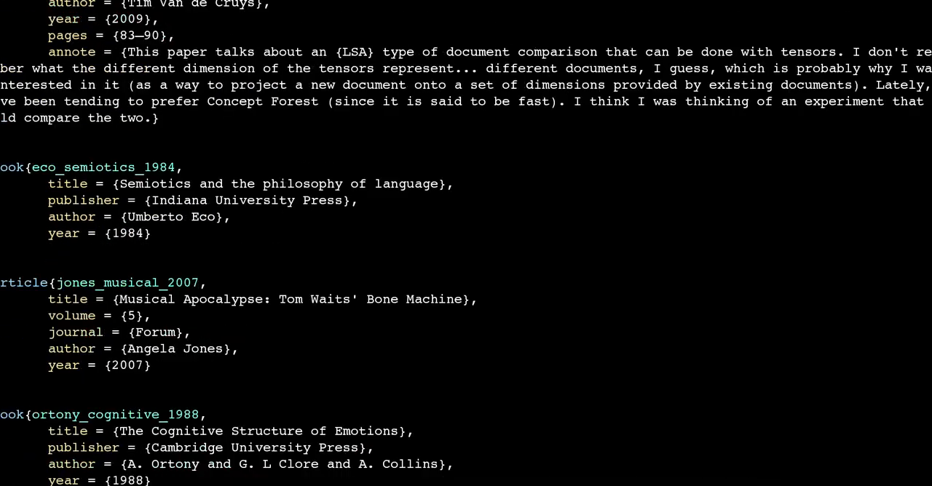
# Continue reading the exported BibTeX entries as far as the article "The Nature of the Firm", examining their fields and URLs.
pyautogui.hotkey('ctrl', 'v')
pyautogui.hotkey('ctrl', 'v')
pyautogui.hotkey('ctrl', 'v')
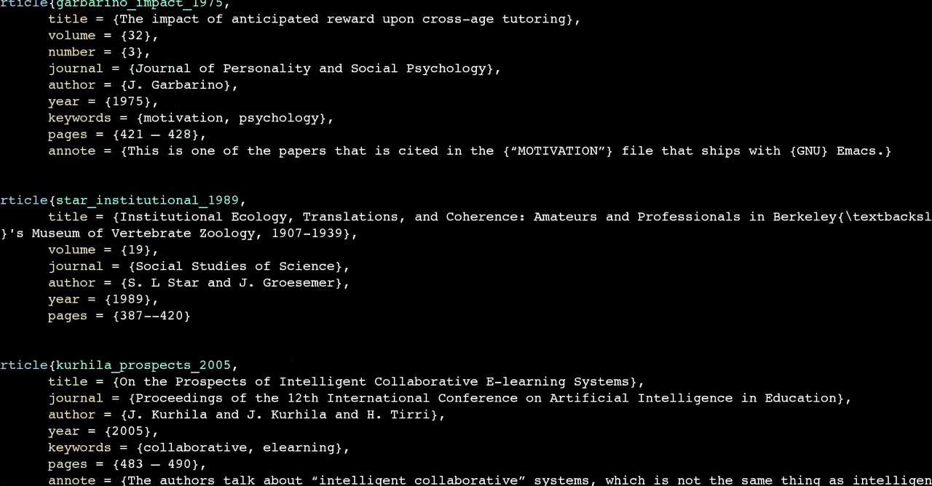
pyautogui.hotkey('ctrl', 'v')
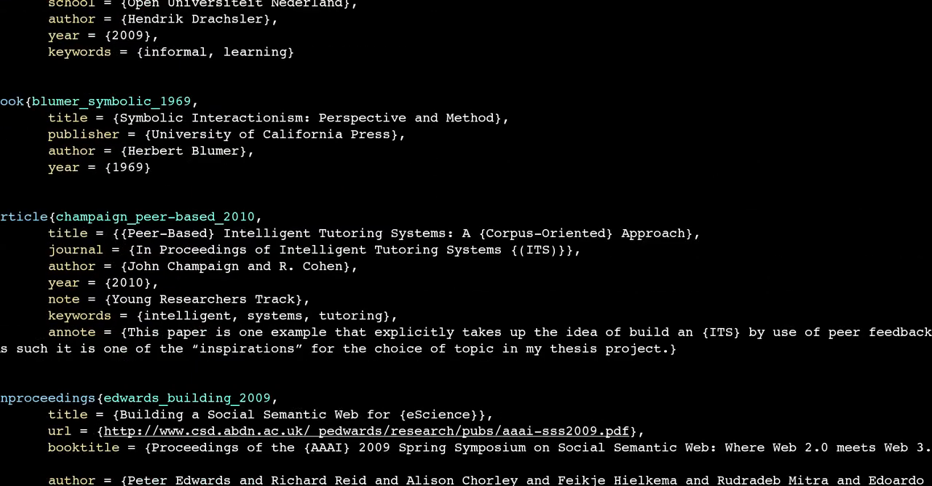
pyautogui.hotkey('ctrl', 'v')
pyautogui.hotkey('ctrl', 'v')
pyautogui.hotkey('ctrl', 'v')
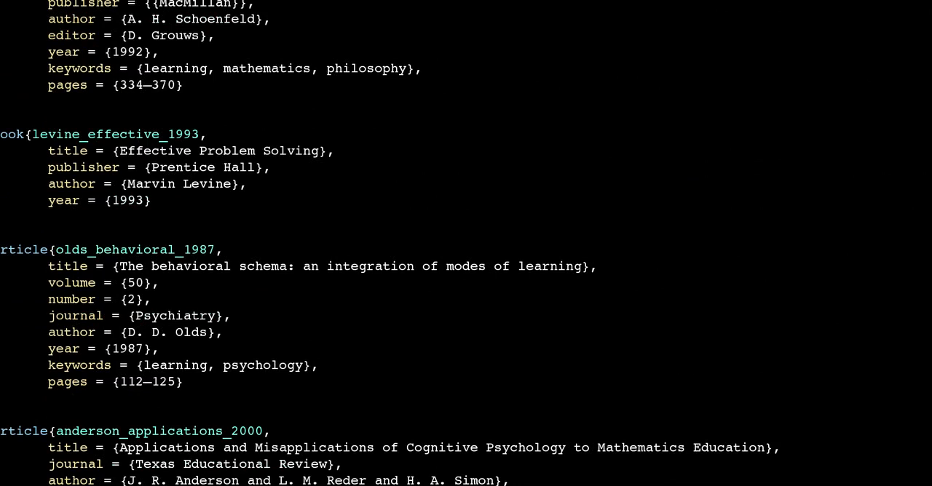
pyautogui.hotkey('ctrl', 'v')
pyautogui.hotkey('ctrl', 'v')
pyautogui.hotkey('ctrl', 'v')
pyautogui.hotkey('ctrl', 'v')
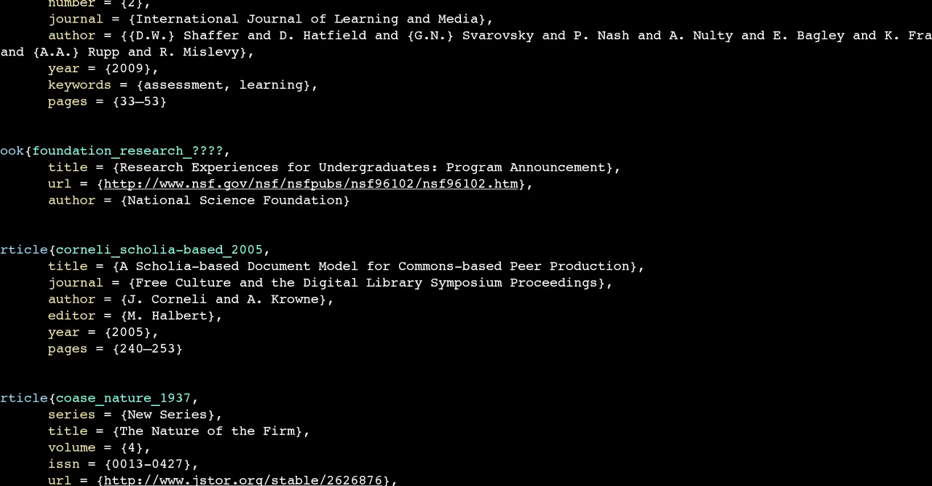
# Switch back to the Zotero library in Firefox and look over its available import, export and RTF Scan actions.
pyautogui.press('super+Tab')
pyautogui.click(421, 437)
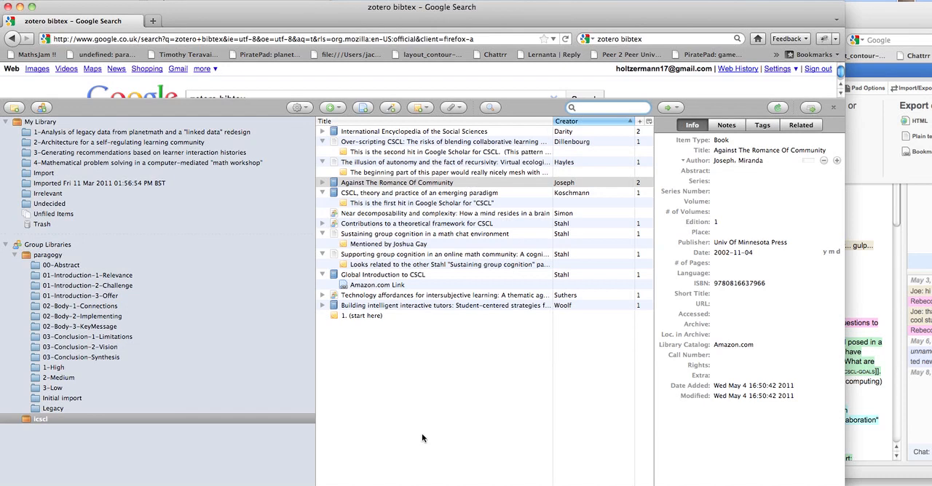
pyautogui.click(302, 110)
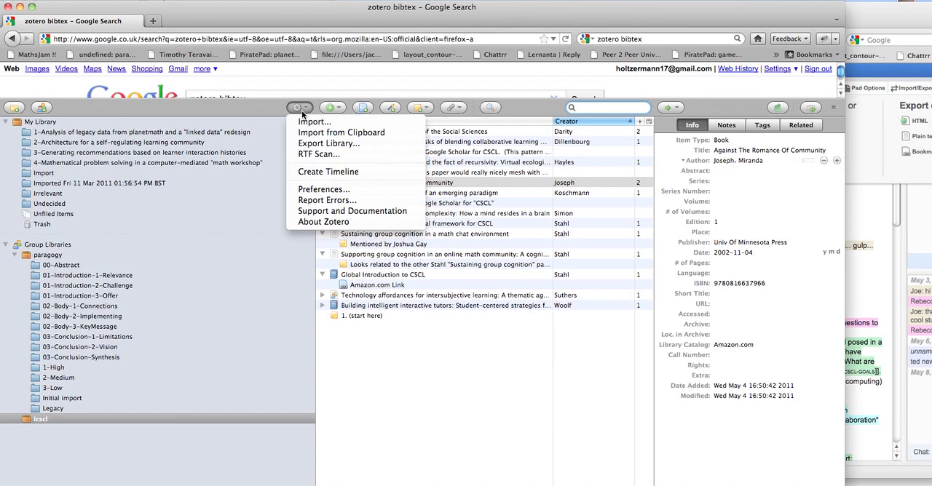
pyautogui.click(415, 334)
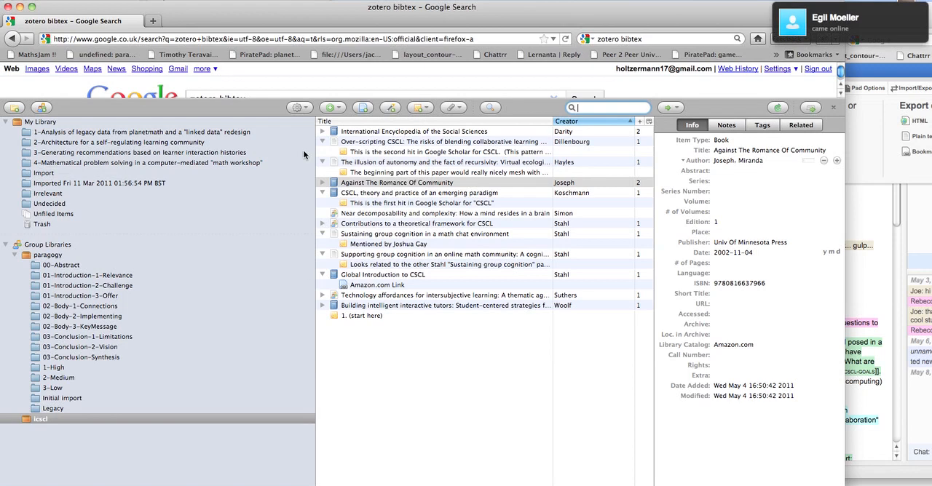
pyautogui.click(308, 107)
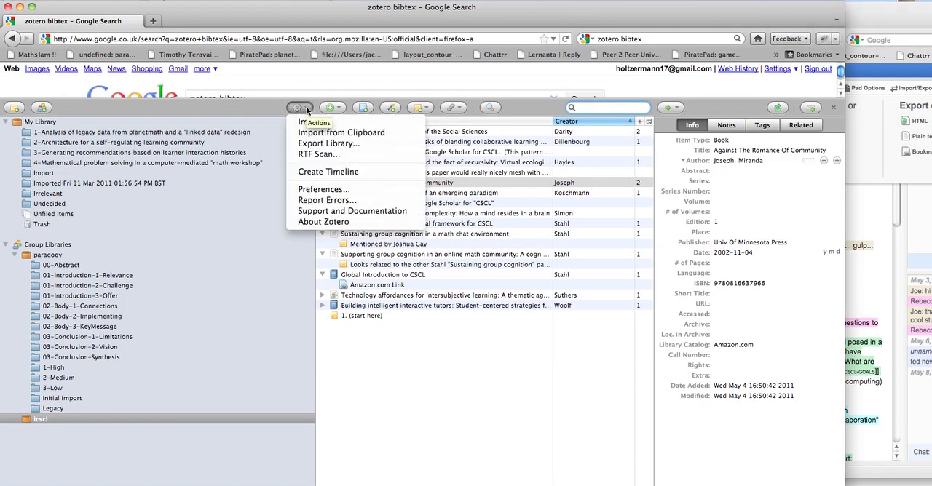
pyautogui.click(307, 109)
# Select the library items from "International Encyclopedia of the Social Sciences" through "Against The Romance Of Community".
pyautogui.click(349, 132)
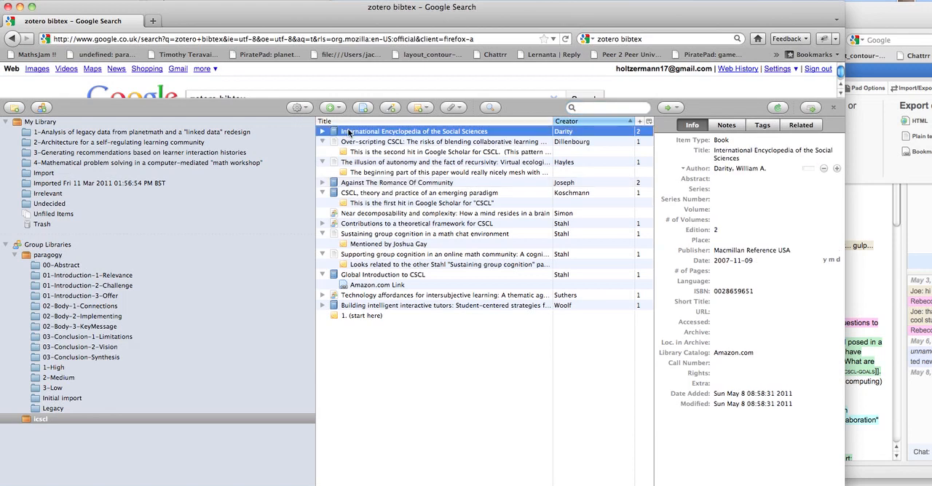
pyautogui.hotkey('shift', 'Down')
pyautogui.hotkey('shift', 'Down')
pyautogui.hotkey('shift', 'Down')
pyautogui.hotkey('shift', 'Down')
pyautogui.hotkey('shift', 'Down')
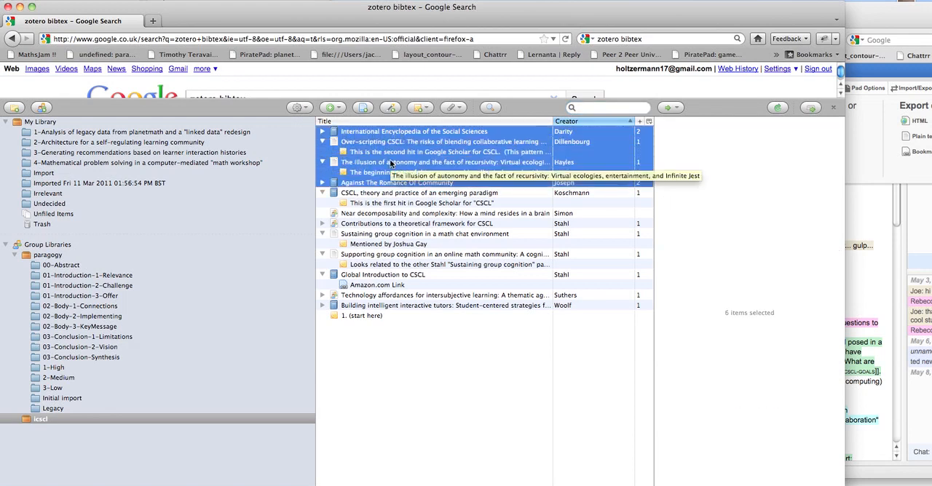
# Close the Zotero library to reveal the Google results and select the existing web search query for replacement.
pyautogui.click(833, 107)
pyautogui.click(709, 38)
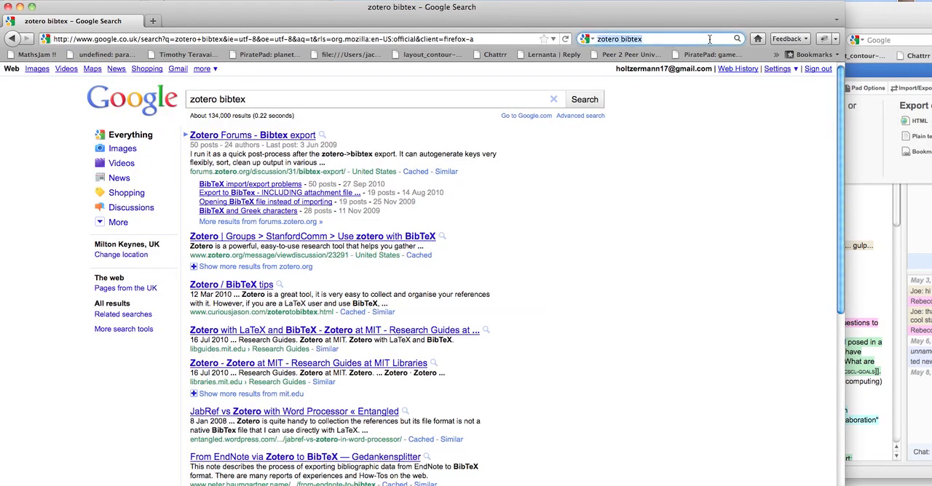